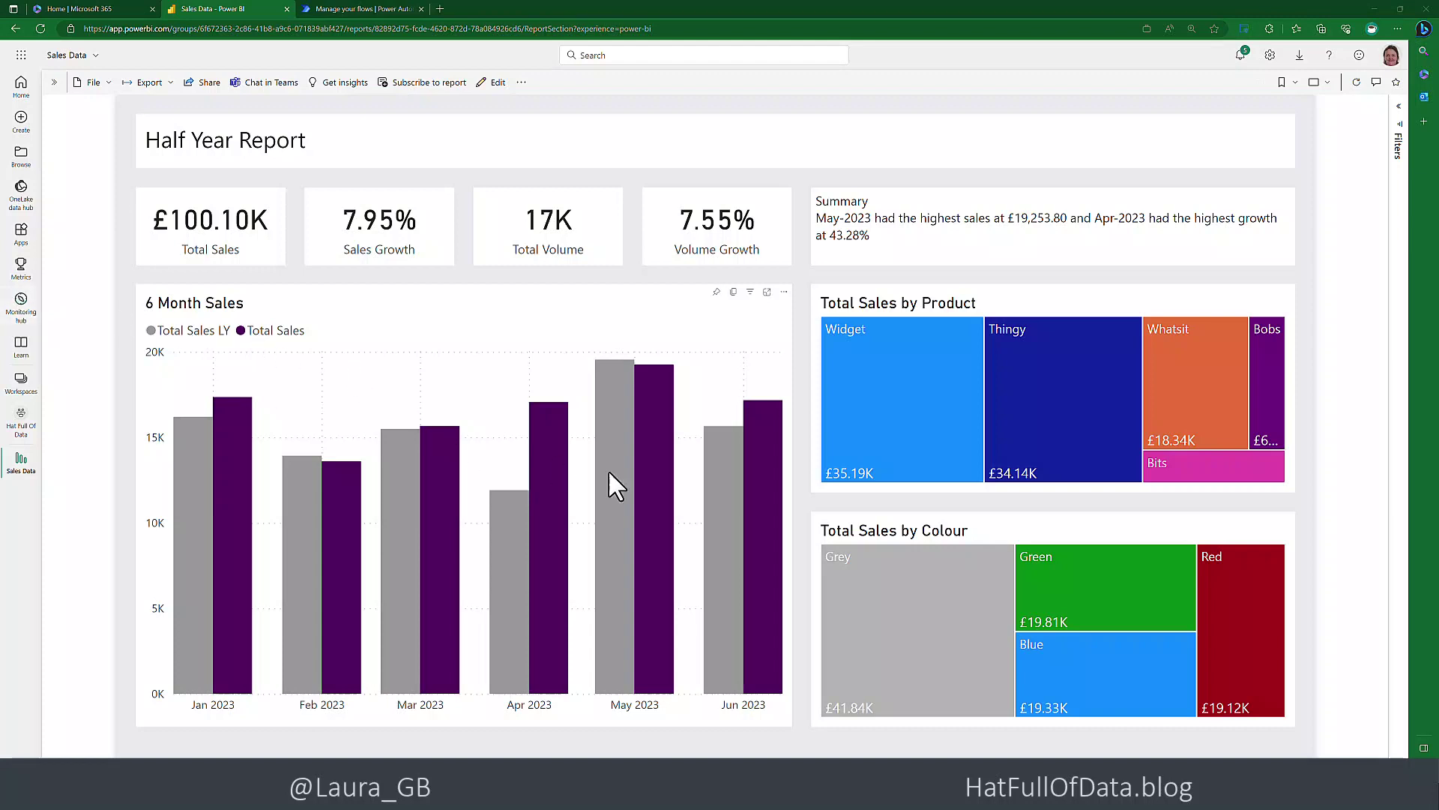
Cross-filter the Half Year Report to Jun 2023 using the 6 Month Sales chart bar.
click(768, 545)
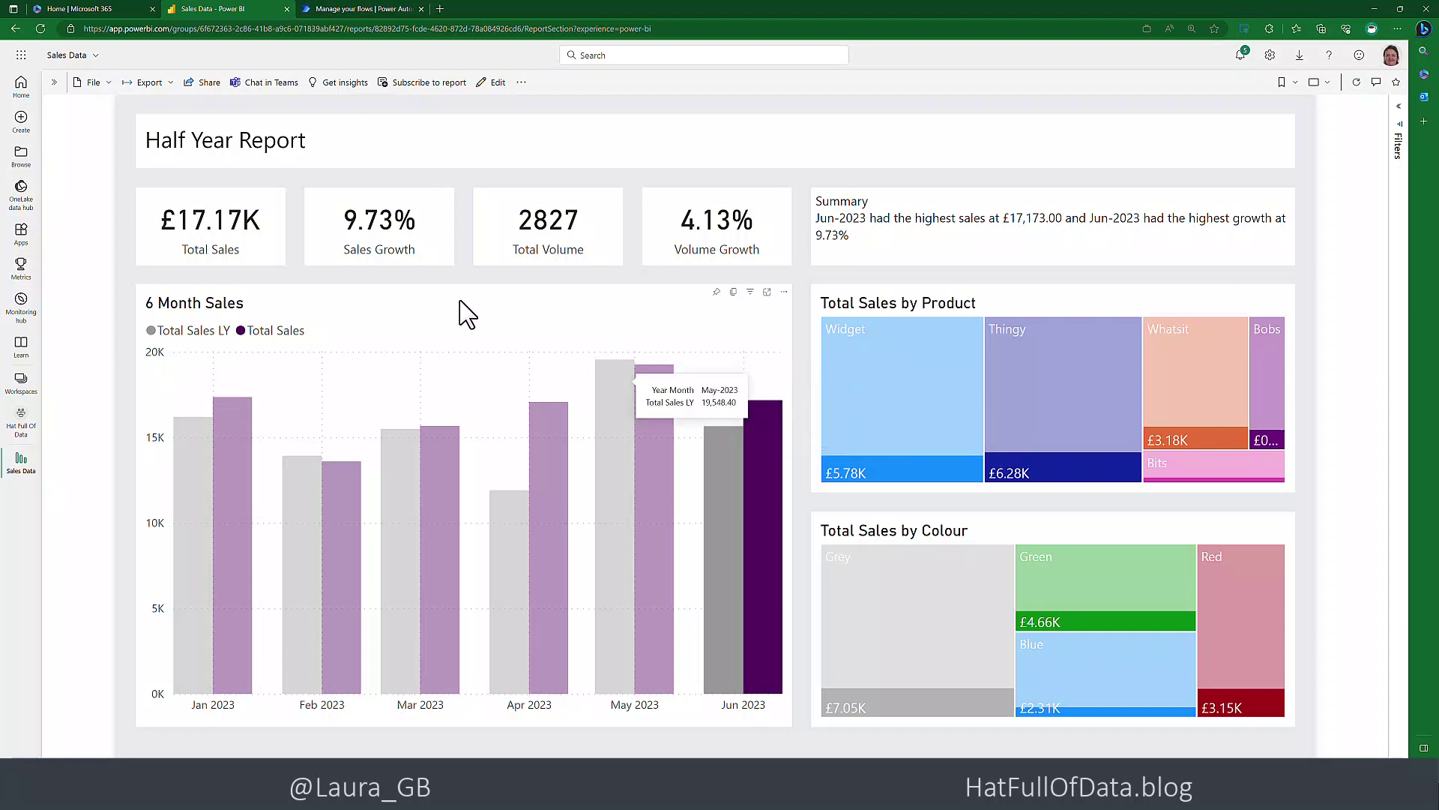
Create a scheduled cloud flow 'Send Product Sales' repeating every 1 Month.
click(347, 7)
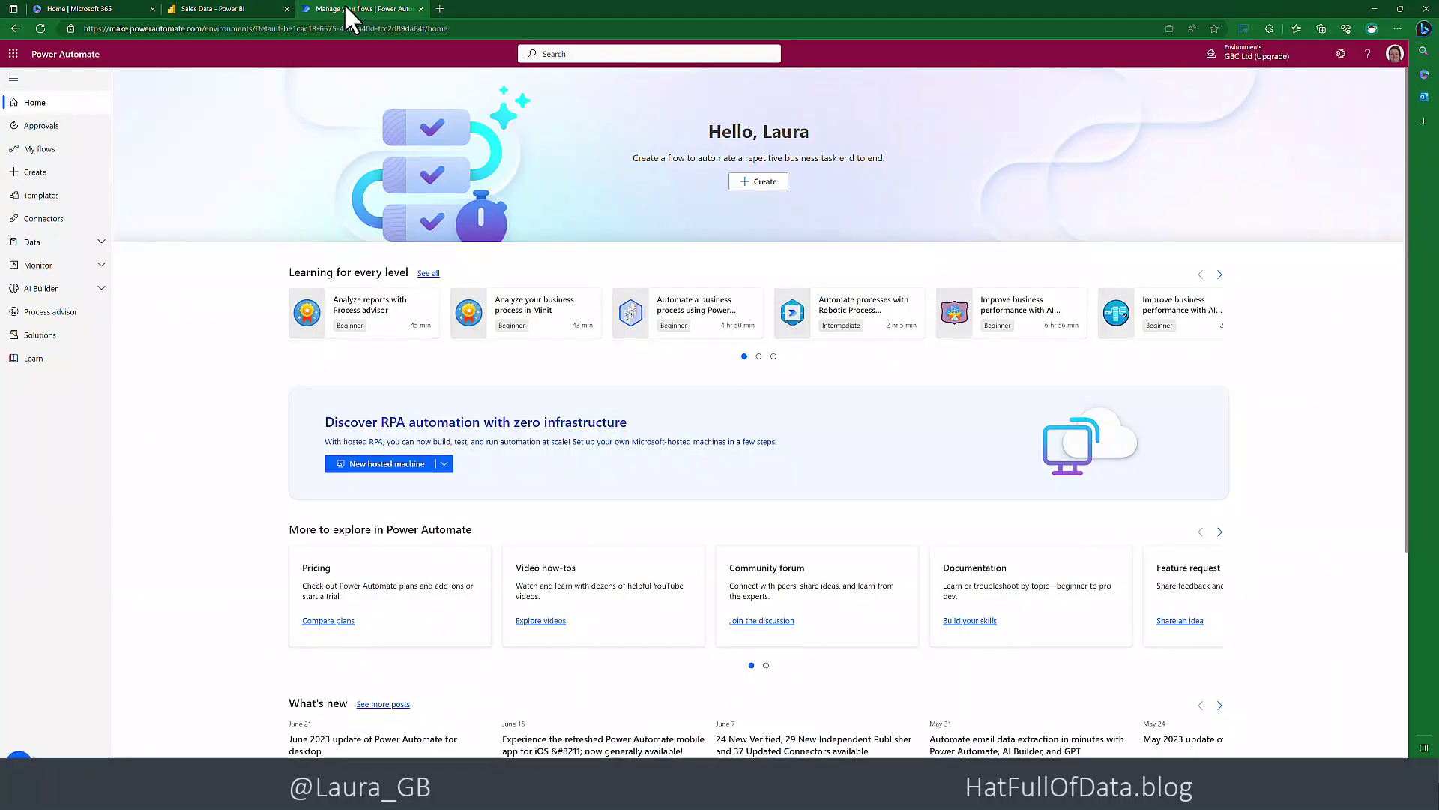
click(21, 174)
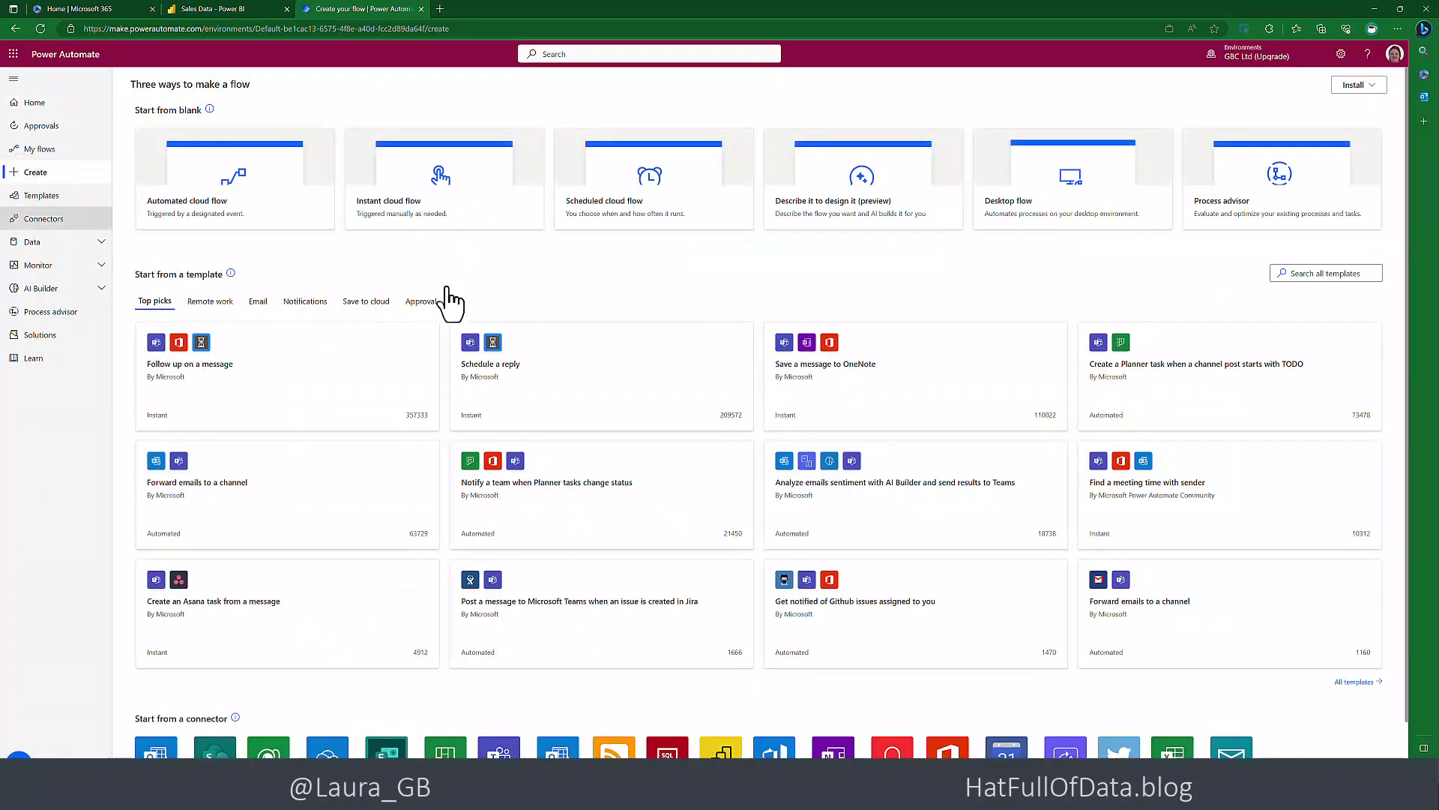
click(624, 225)
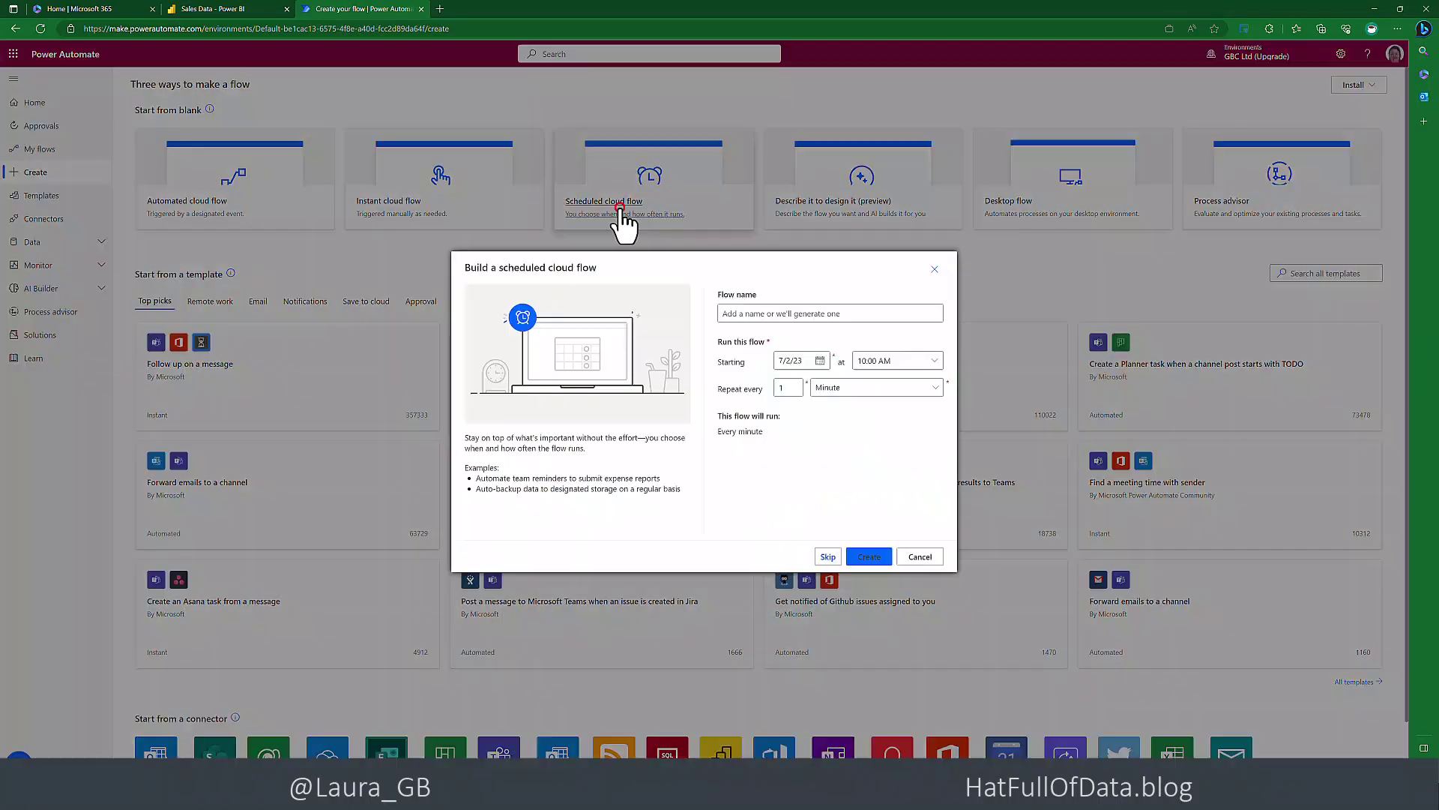
click(785, 221)
text(Send)
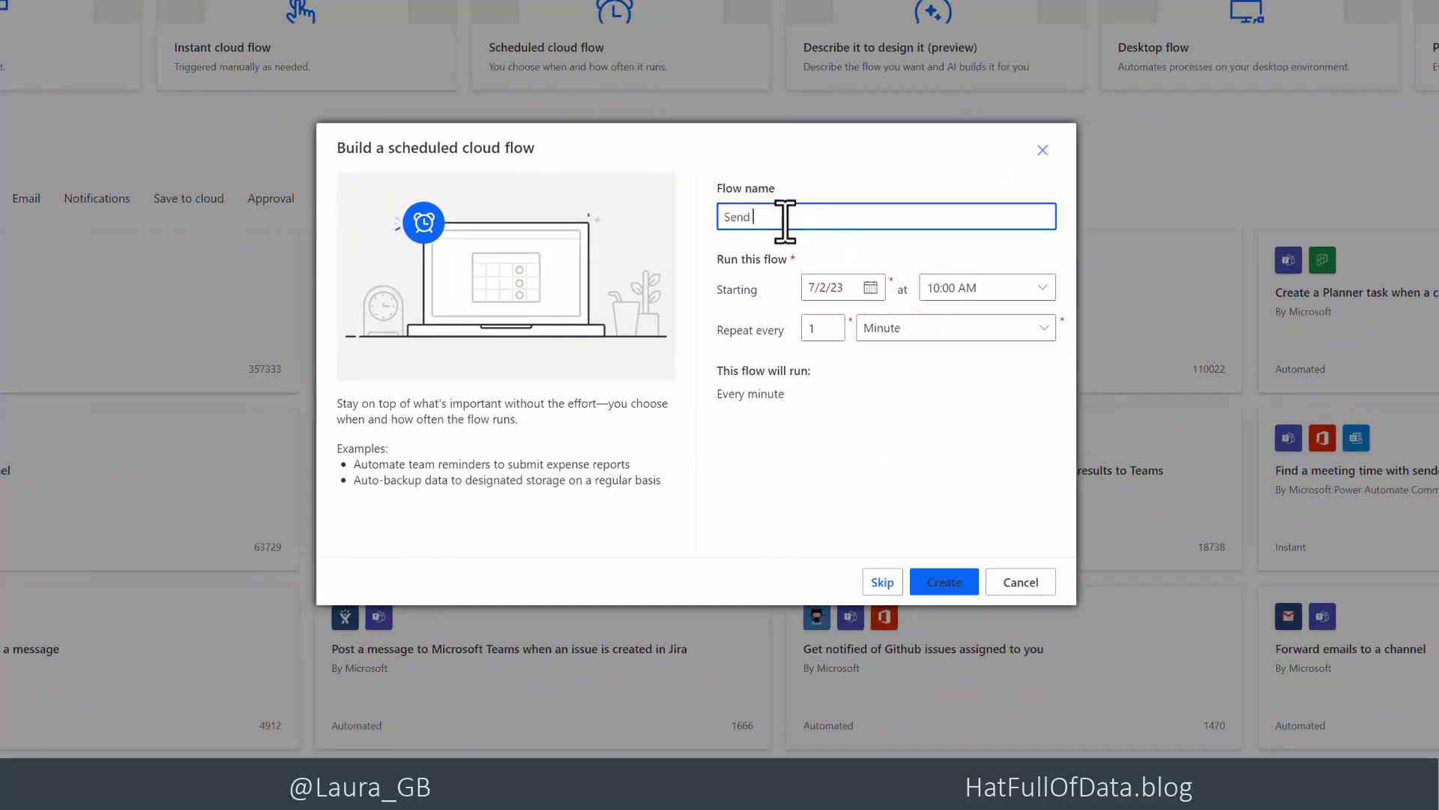
text( Product Sales)
click(933, 328)
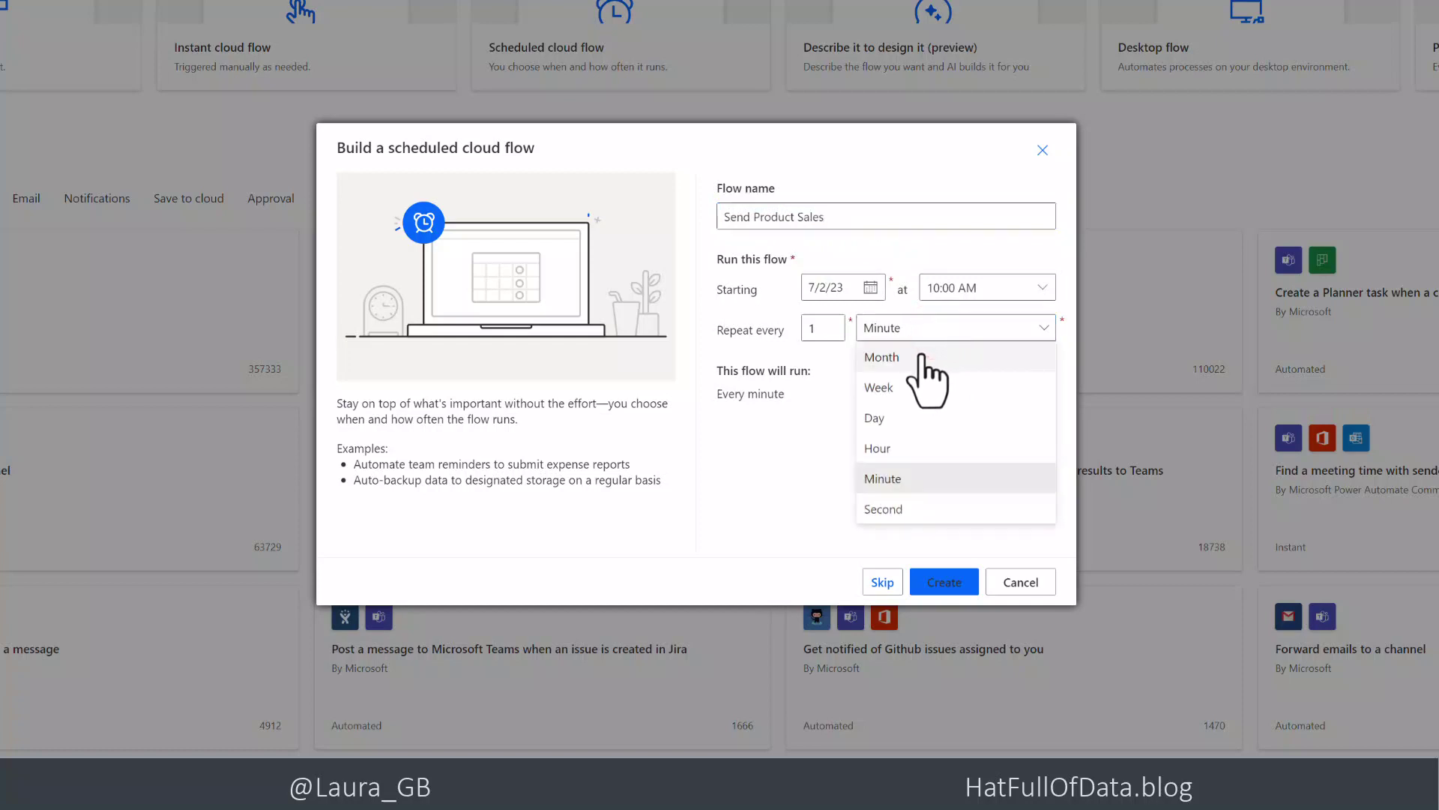
click(921, 352)
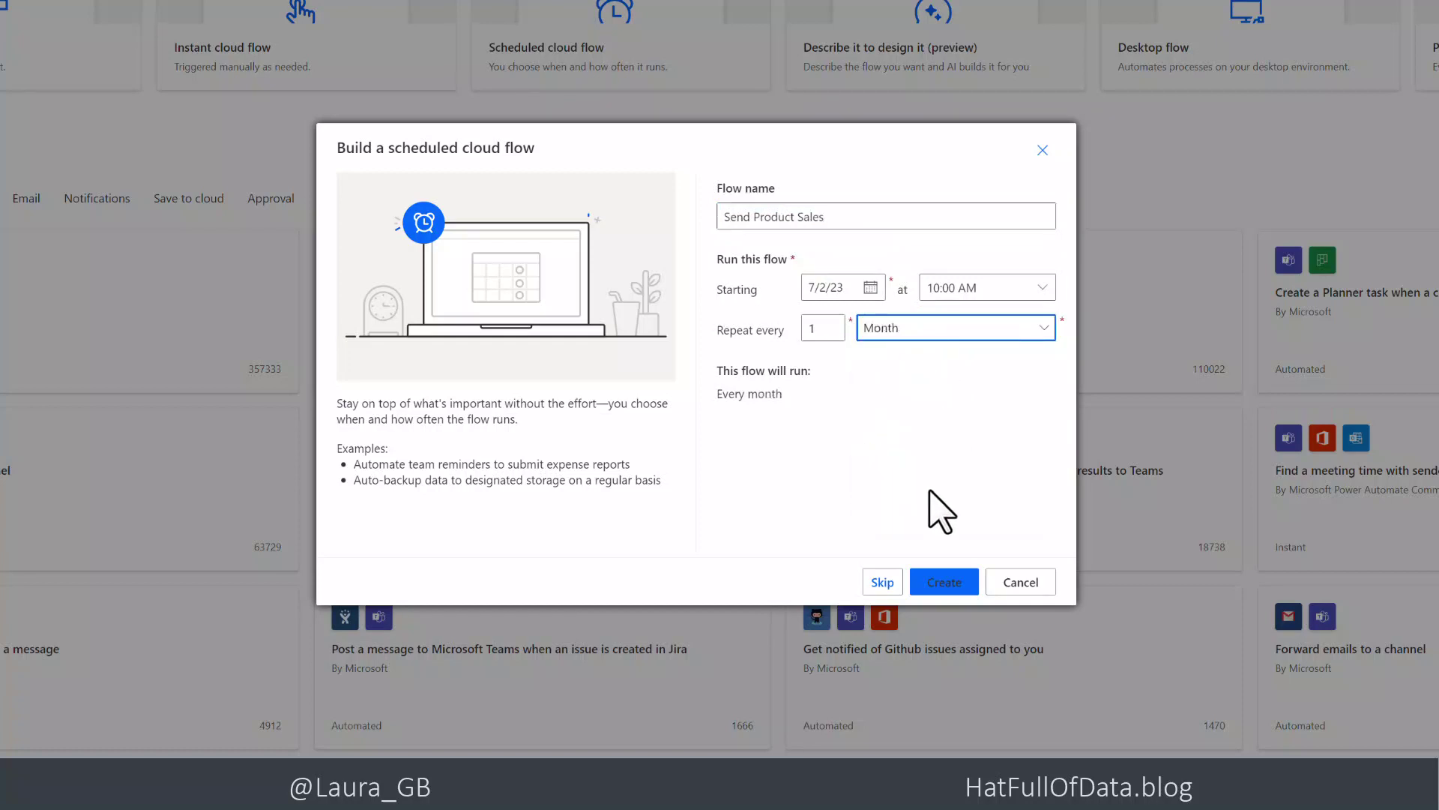
click(947, 594)
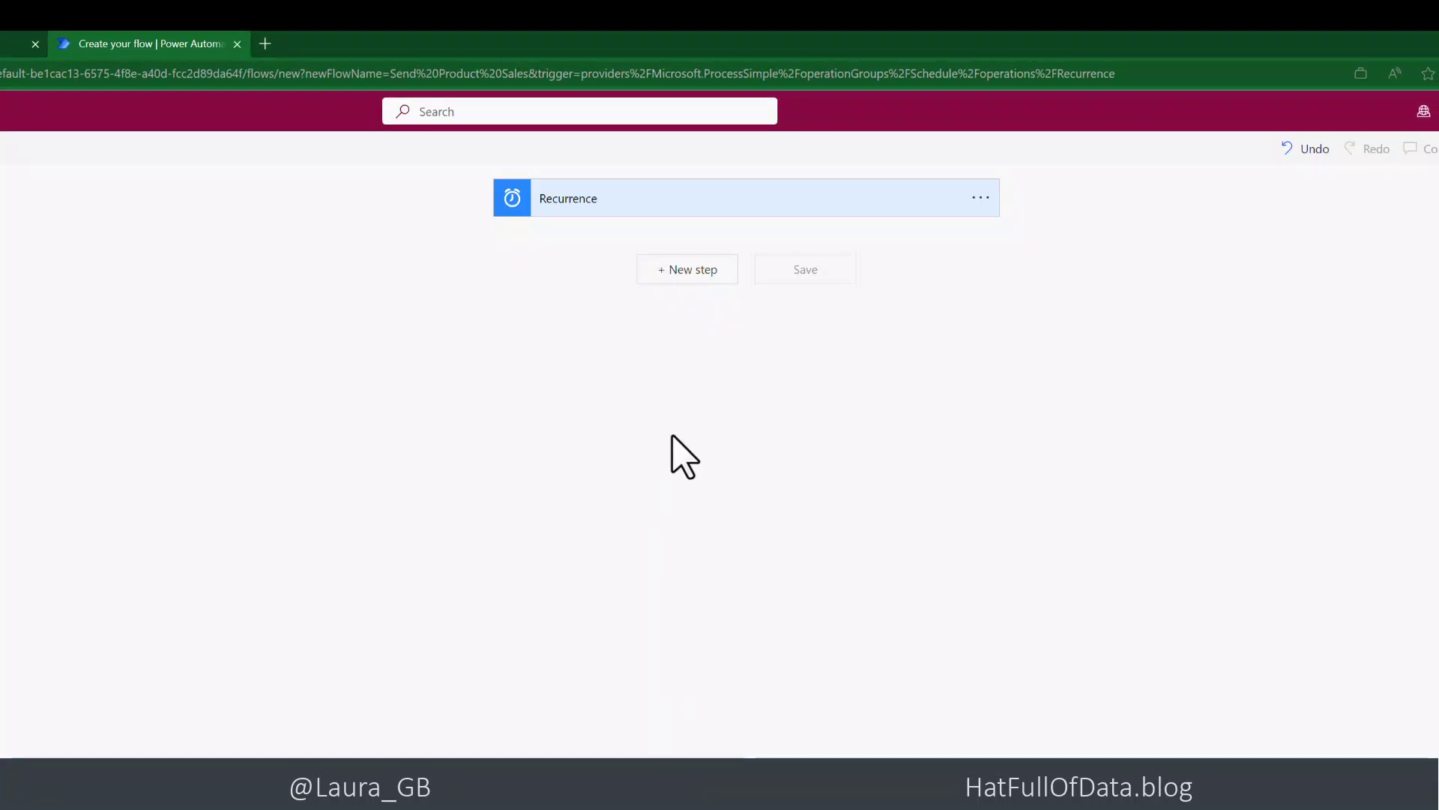
Add the Power BI 'Run a query against a dataset' action after the Recurrence trigger.
click(697, 271)
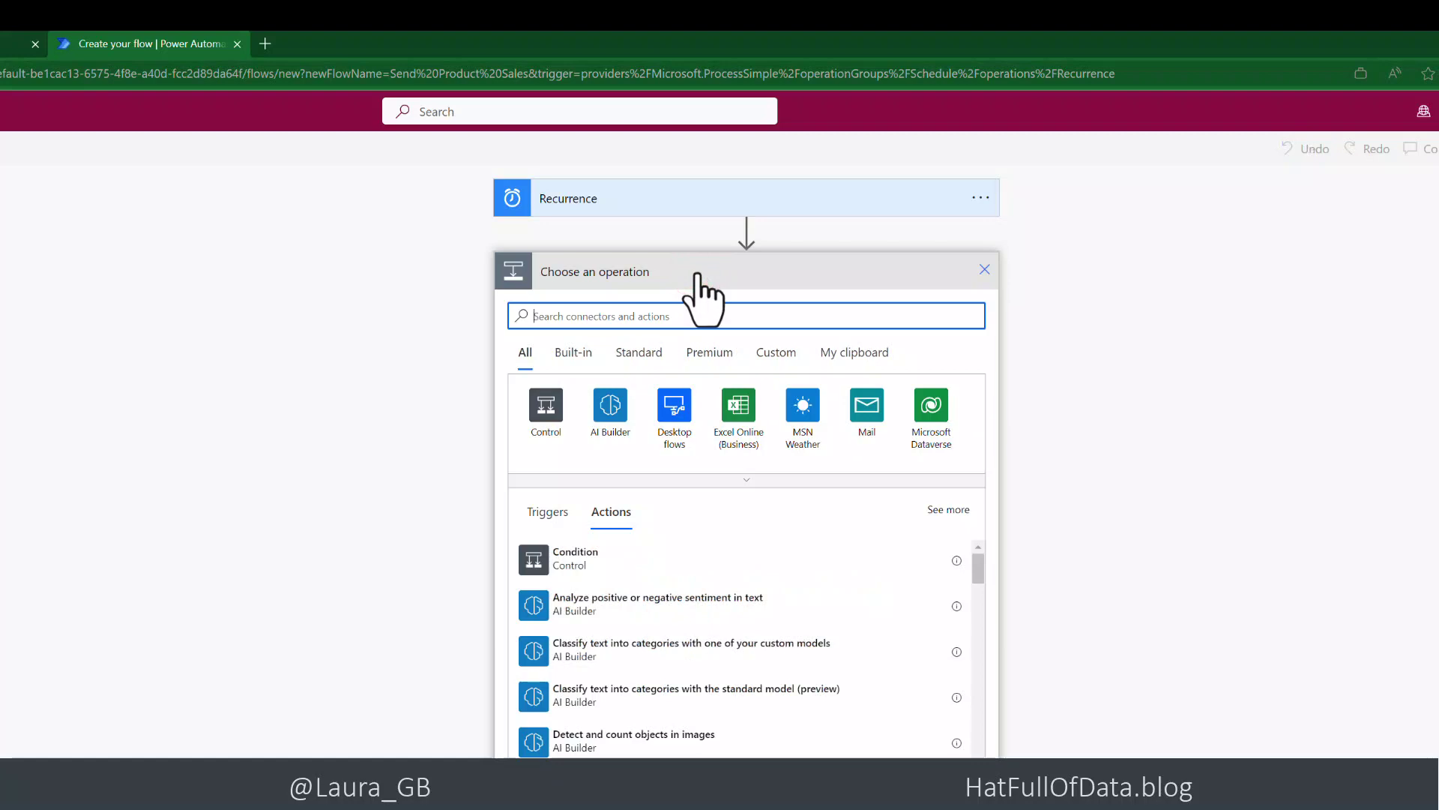
text(power bi)
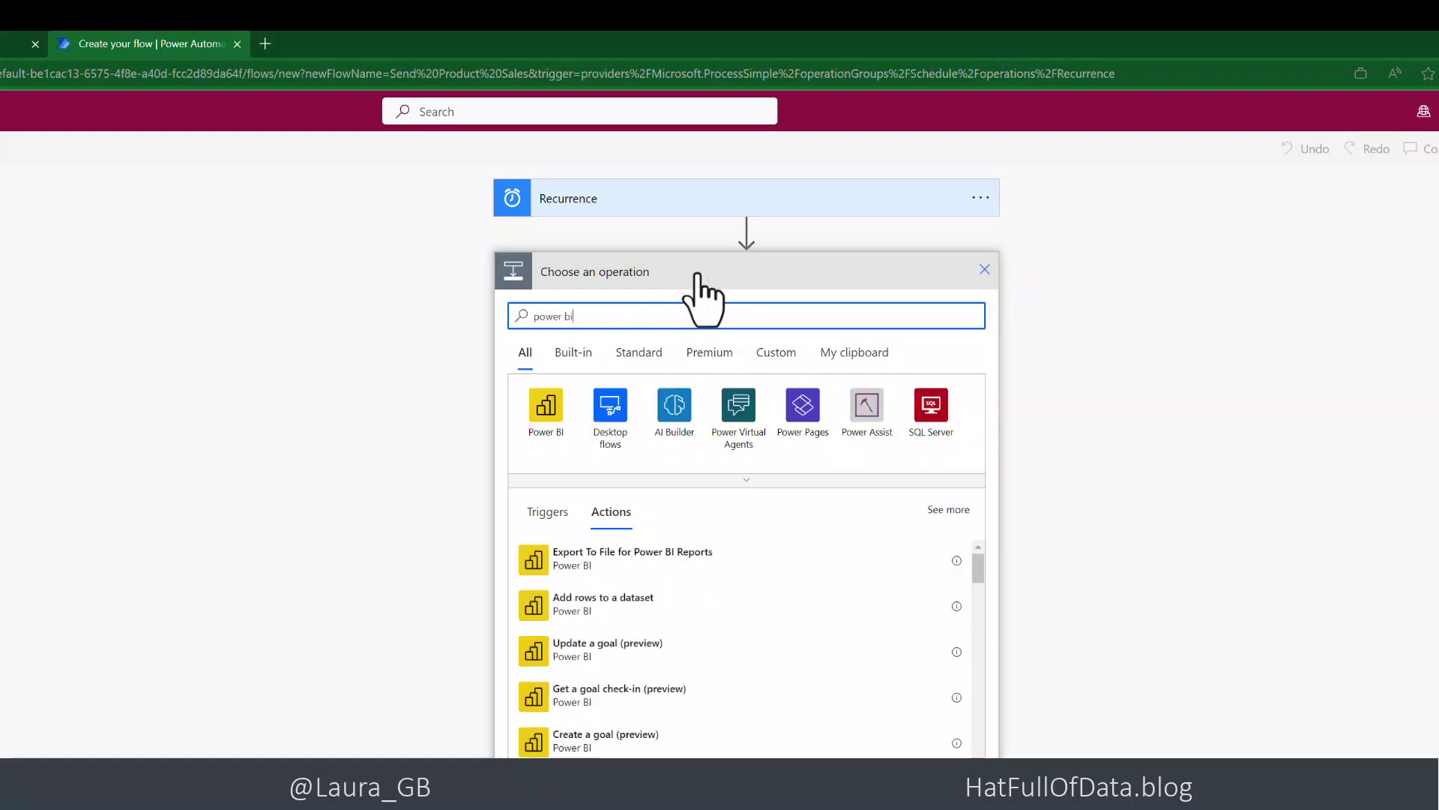
click(552, 419)
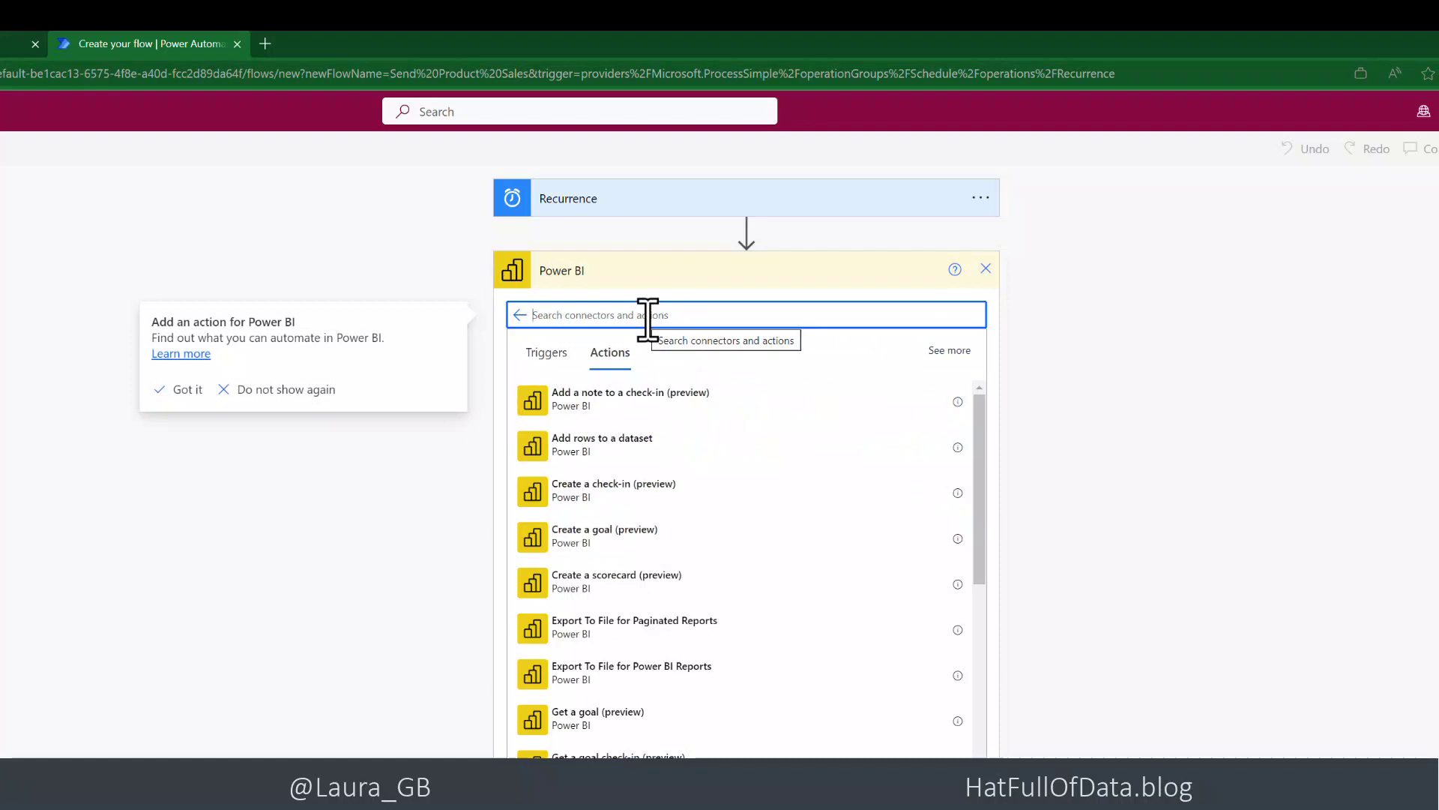
text(qury)
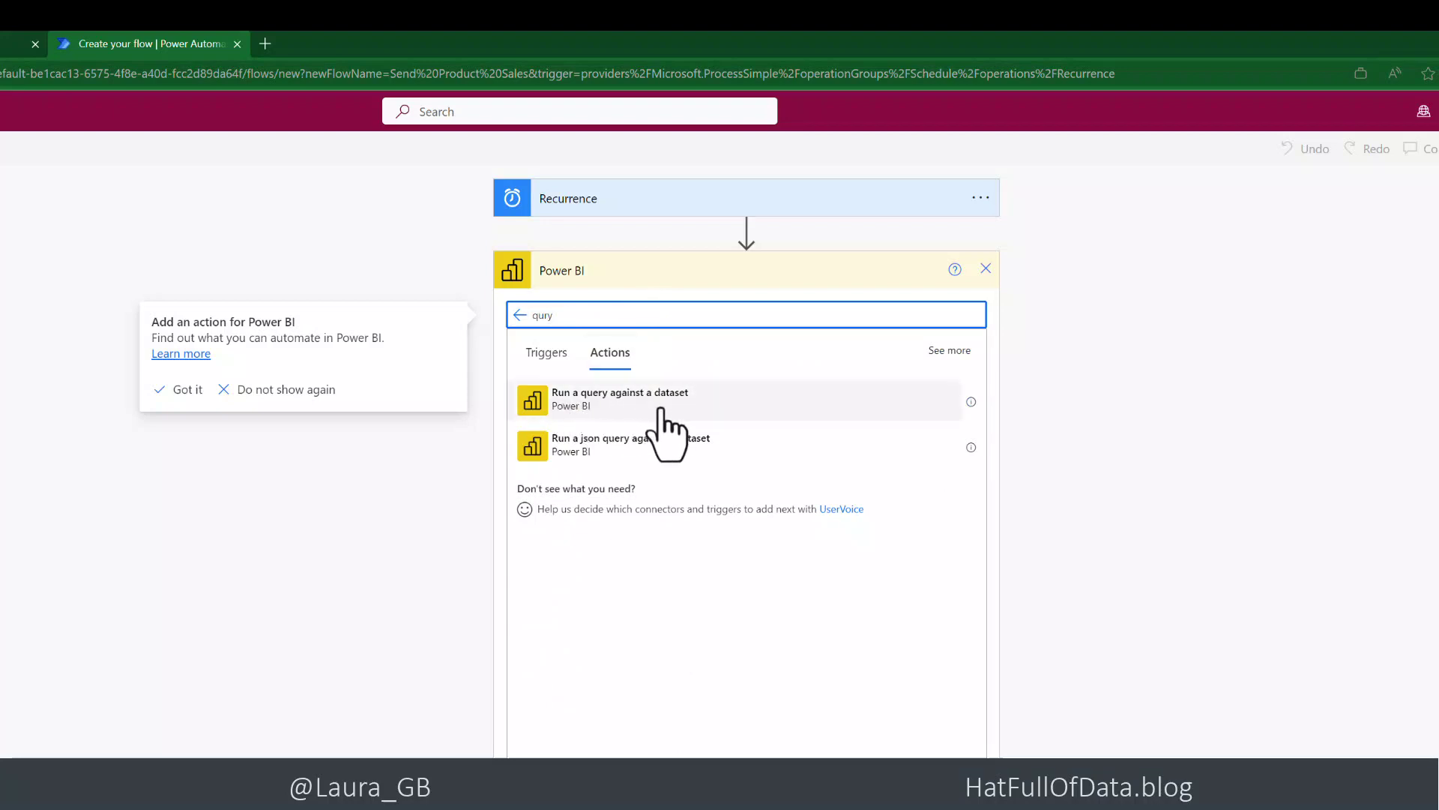
click(757, 403)
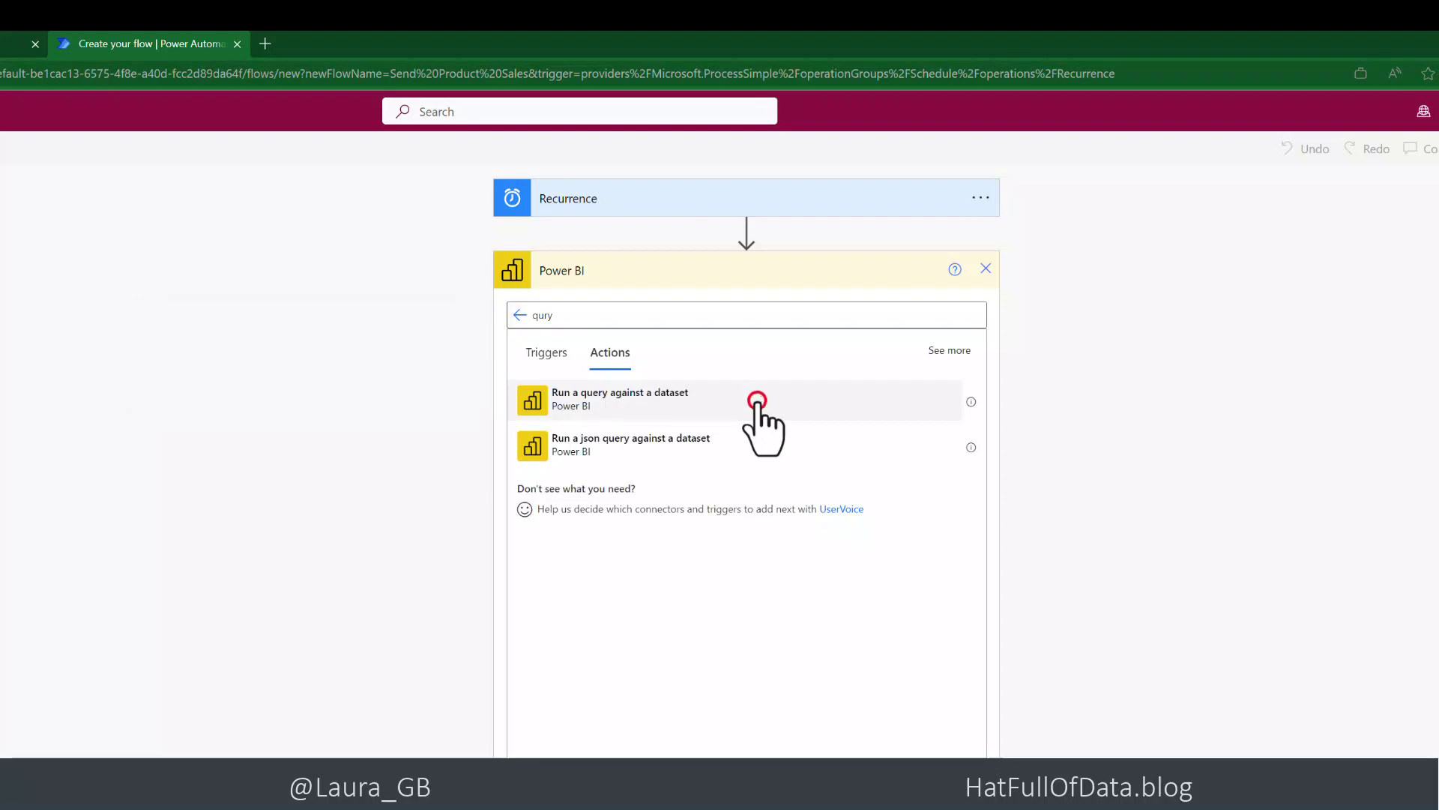
Set the query step's workspace to Hat Full Of Data and dataset to Sales Data.
click(796, 312)
click(721, 383)
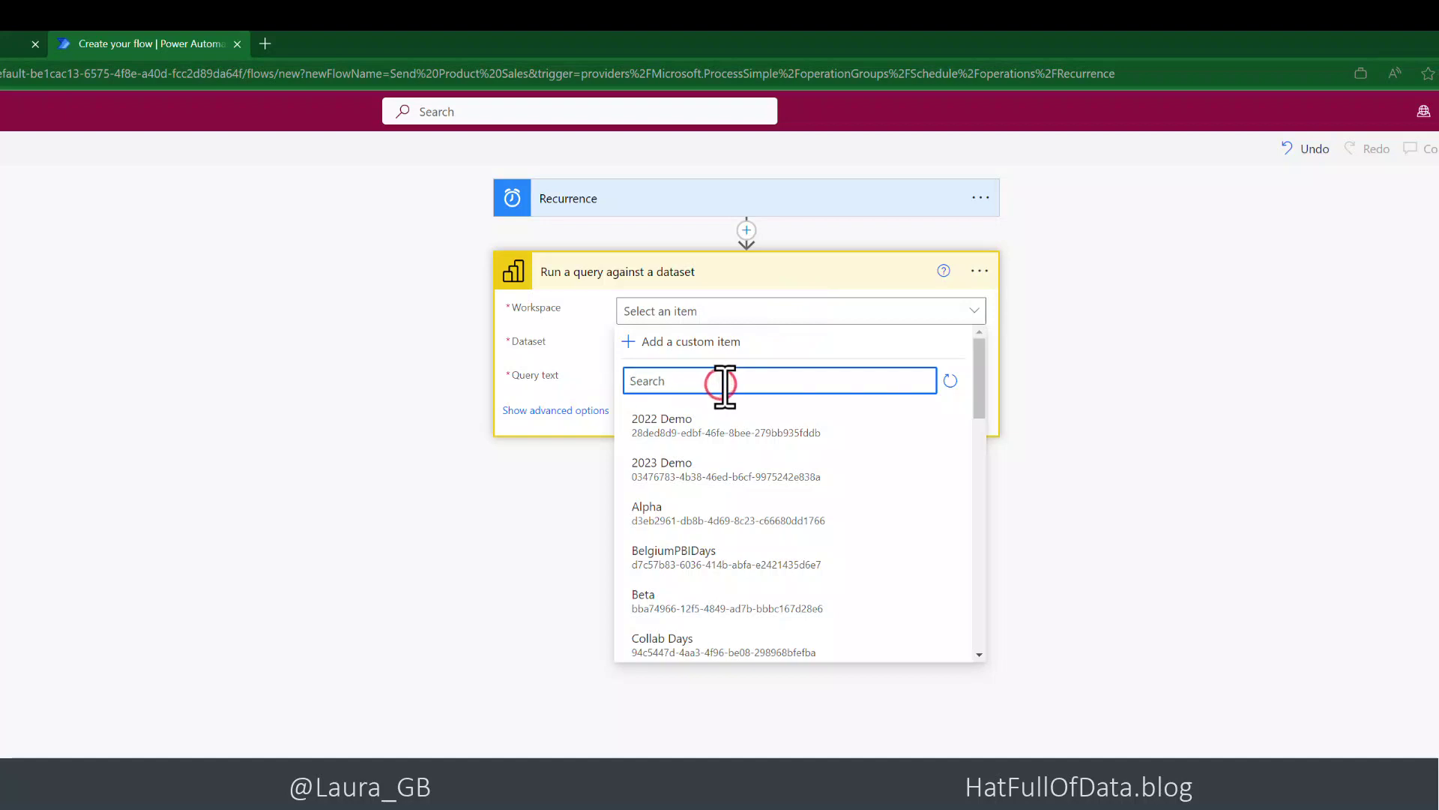
text(hat)
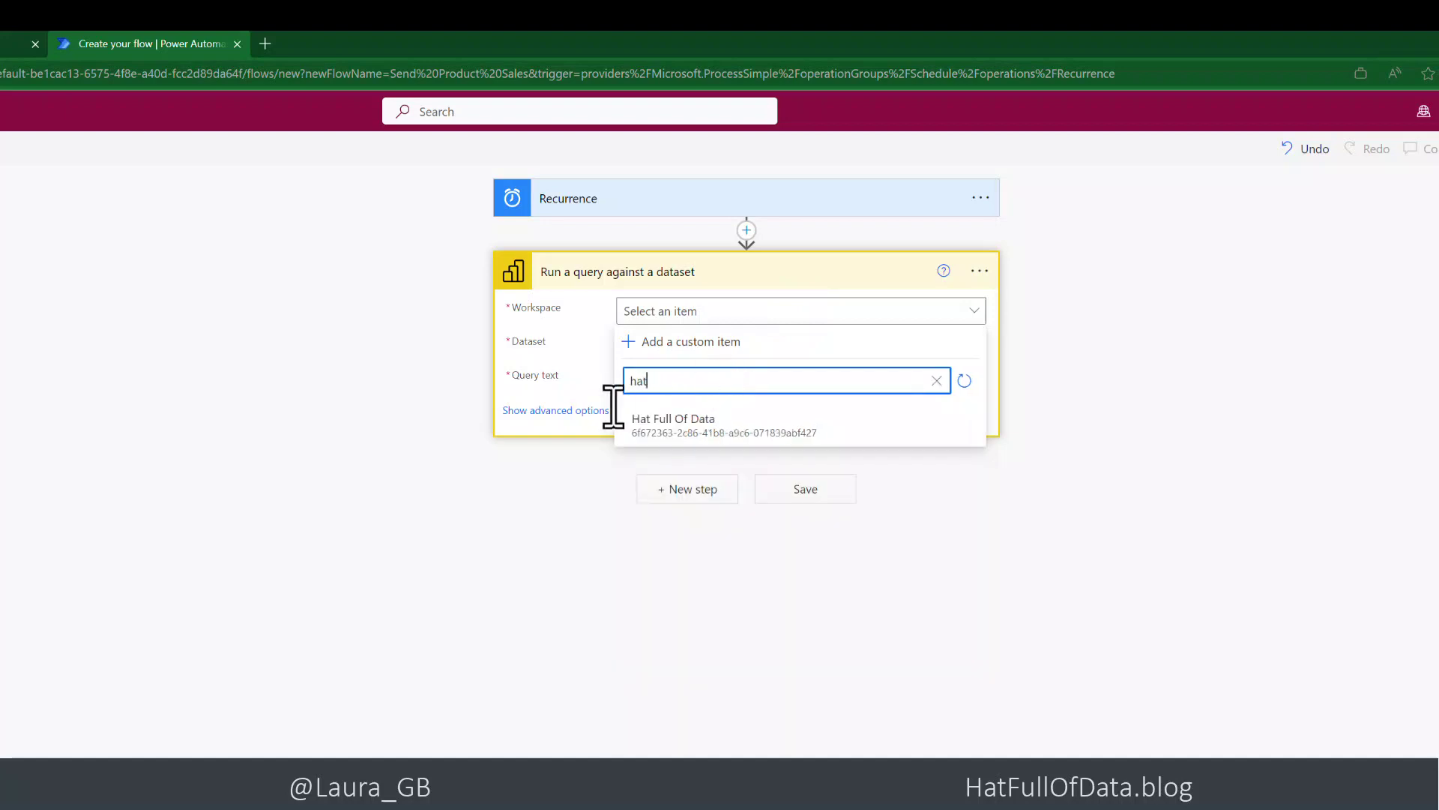
click(649, 419)
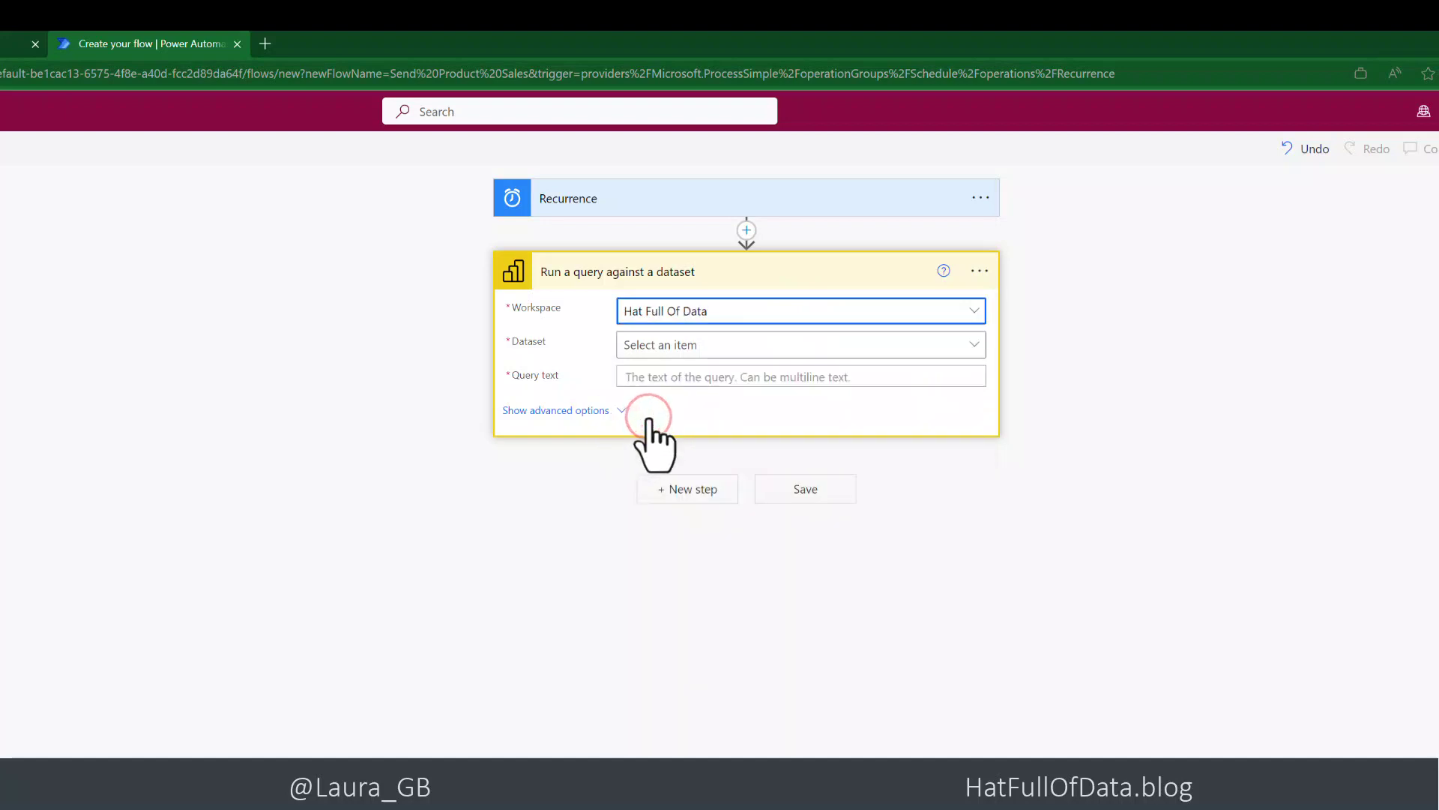
click(691, 348)
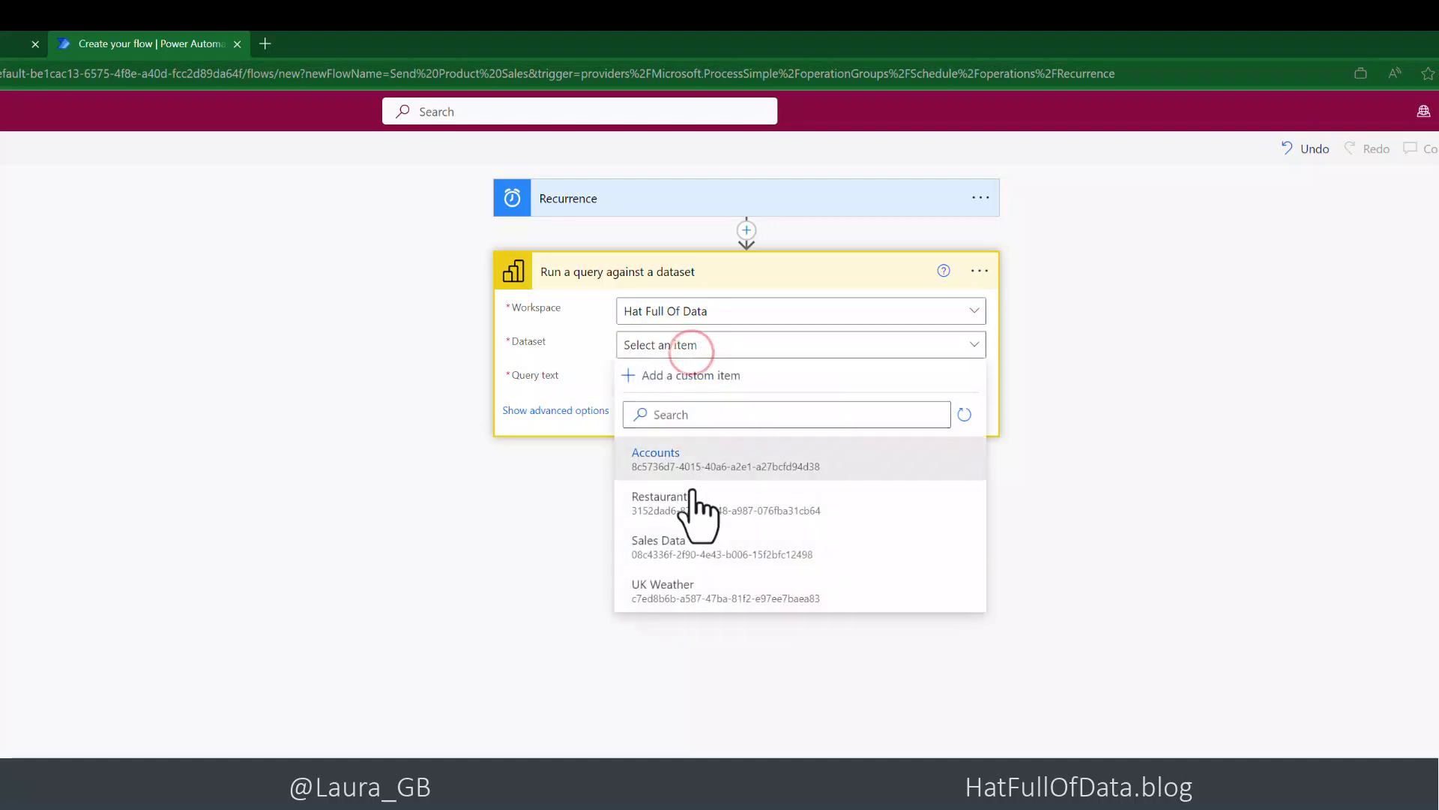
click(675, 545)
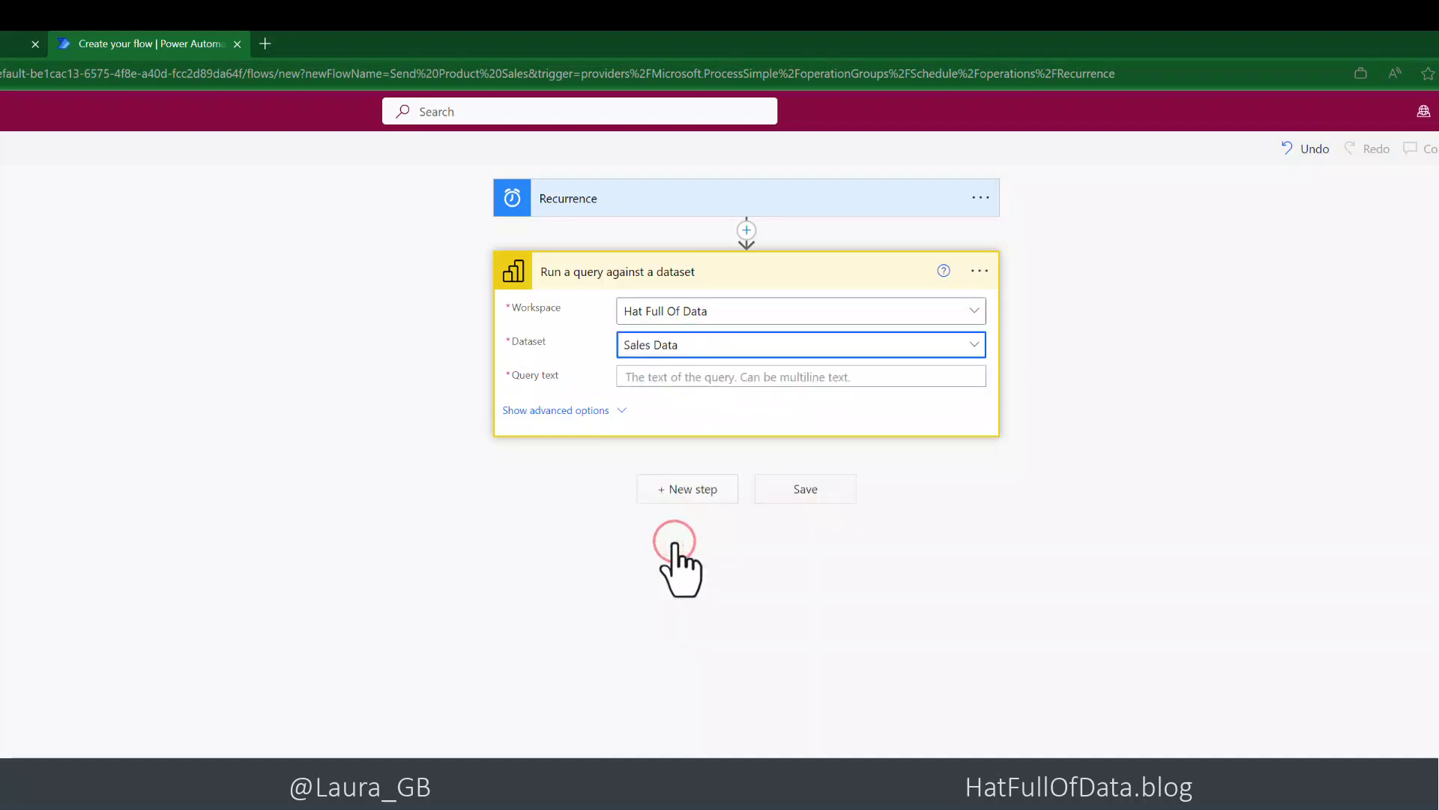
click(683, 377)
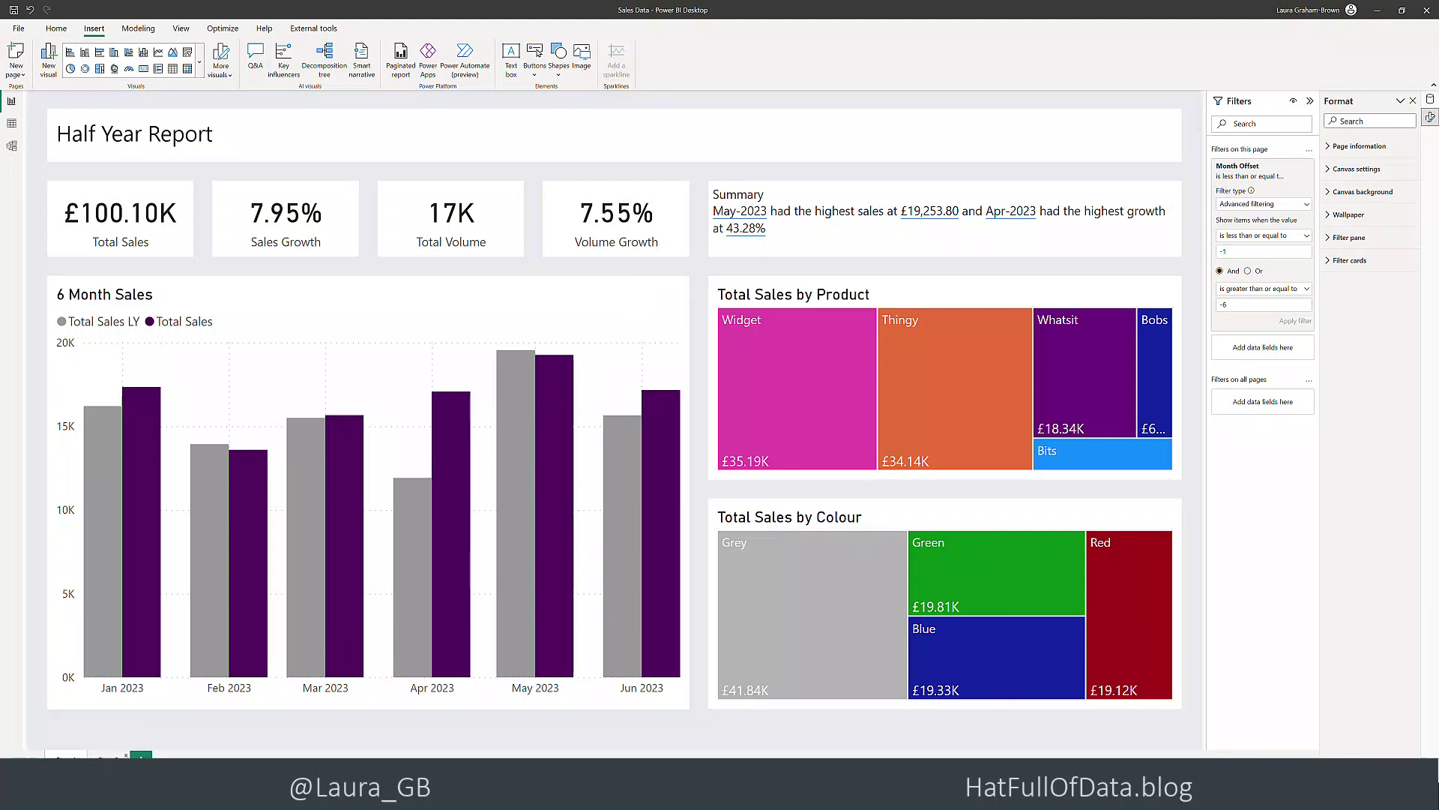
Place an empty table visual on the right side of a blank report page.
click(108, 754)
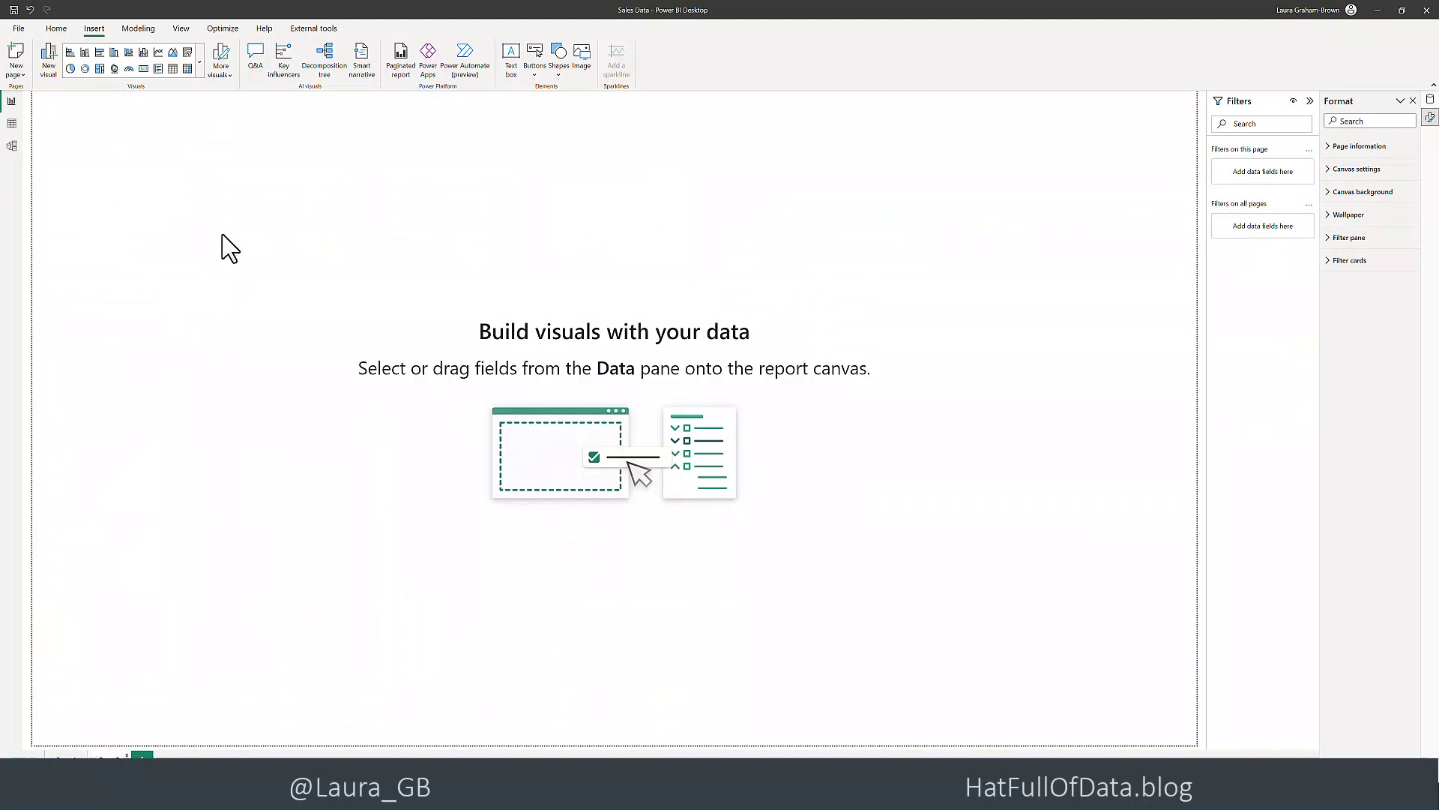
click(172, 69)
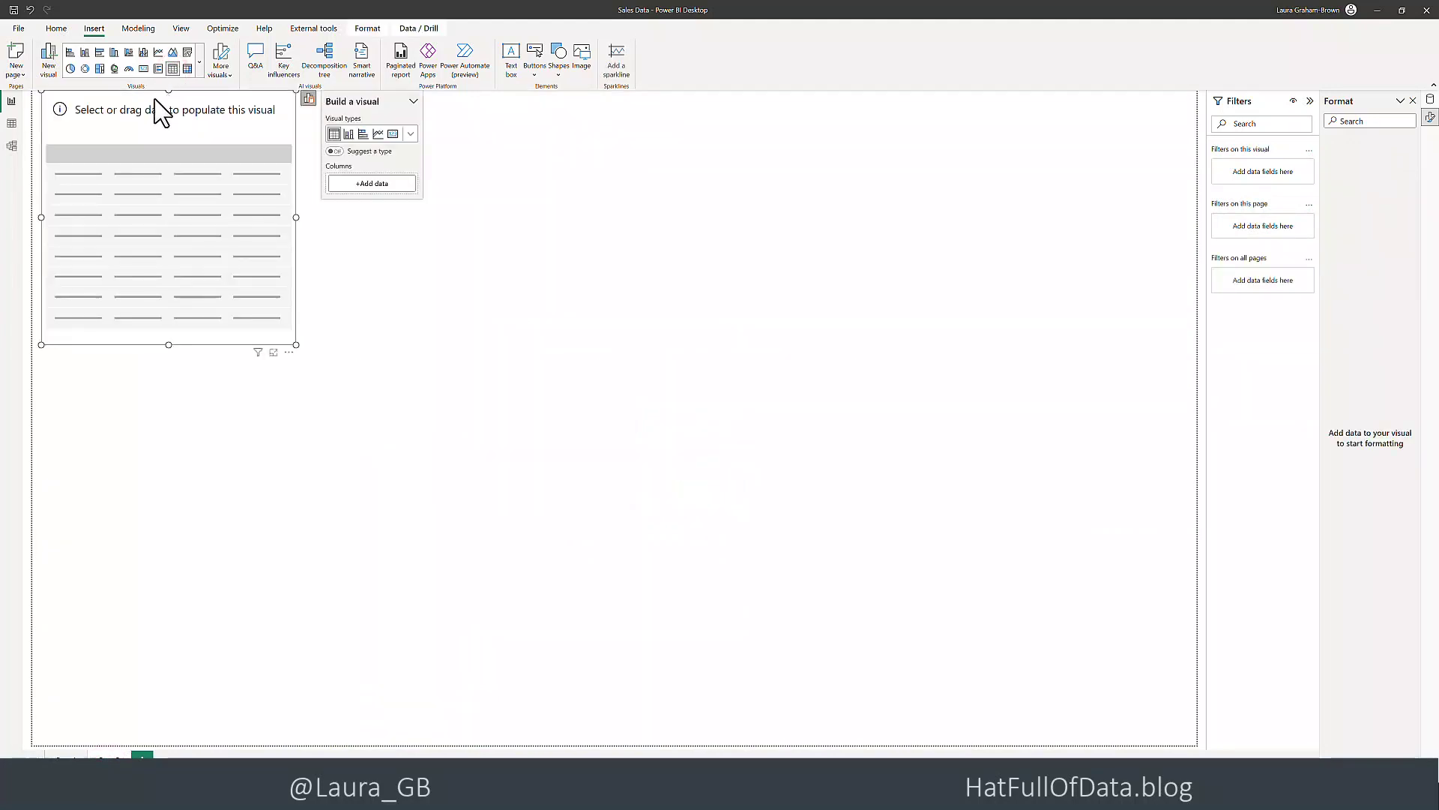
drag(159, 111, 1000, 174)
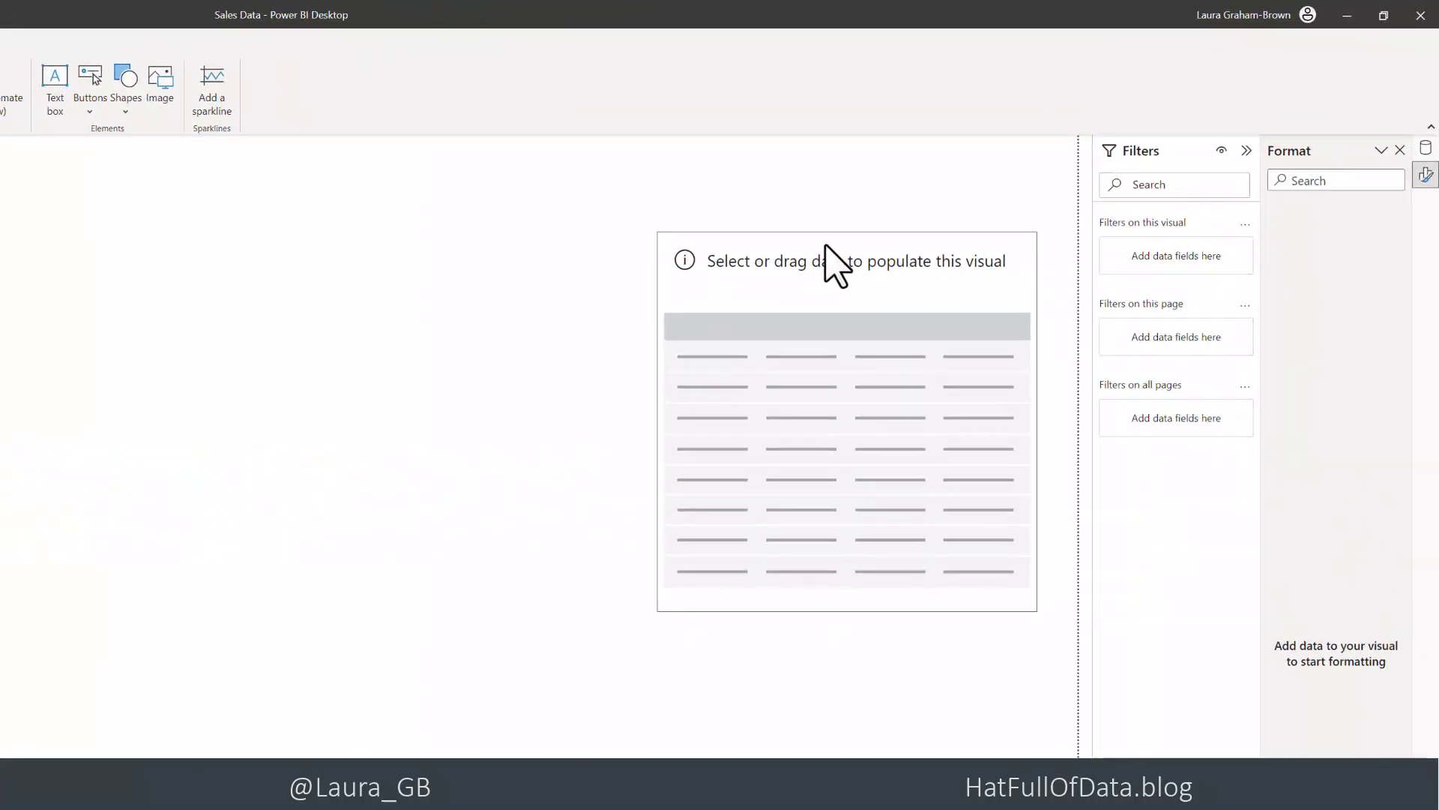
drag(825, 245, 827, 231)
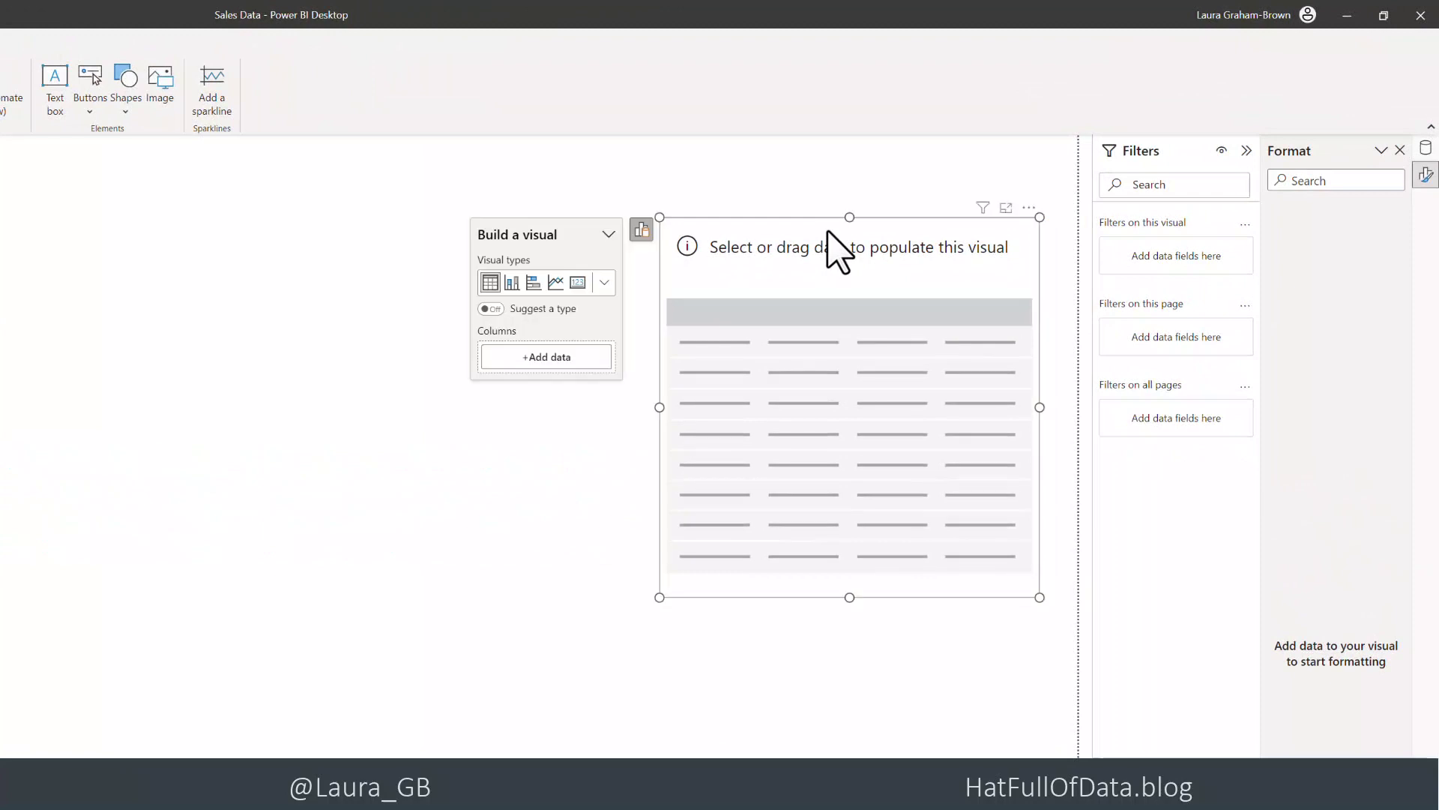
Add the Sales fields Product and Total Sales as table columns.
click(558, 360)
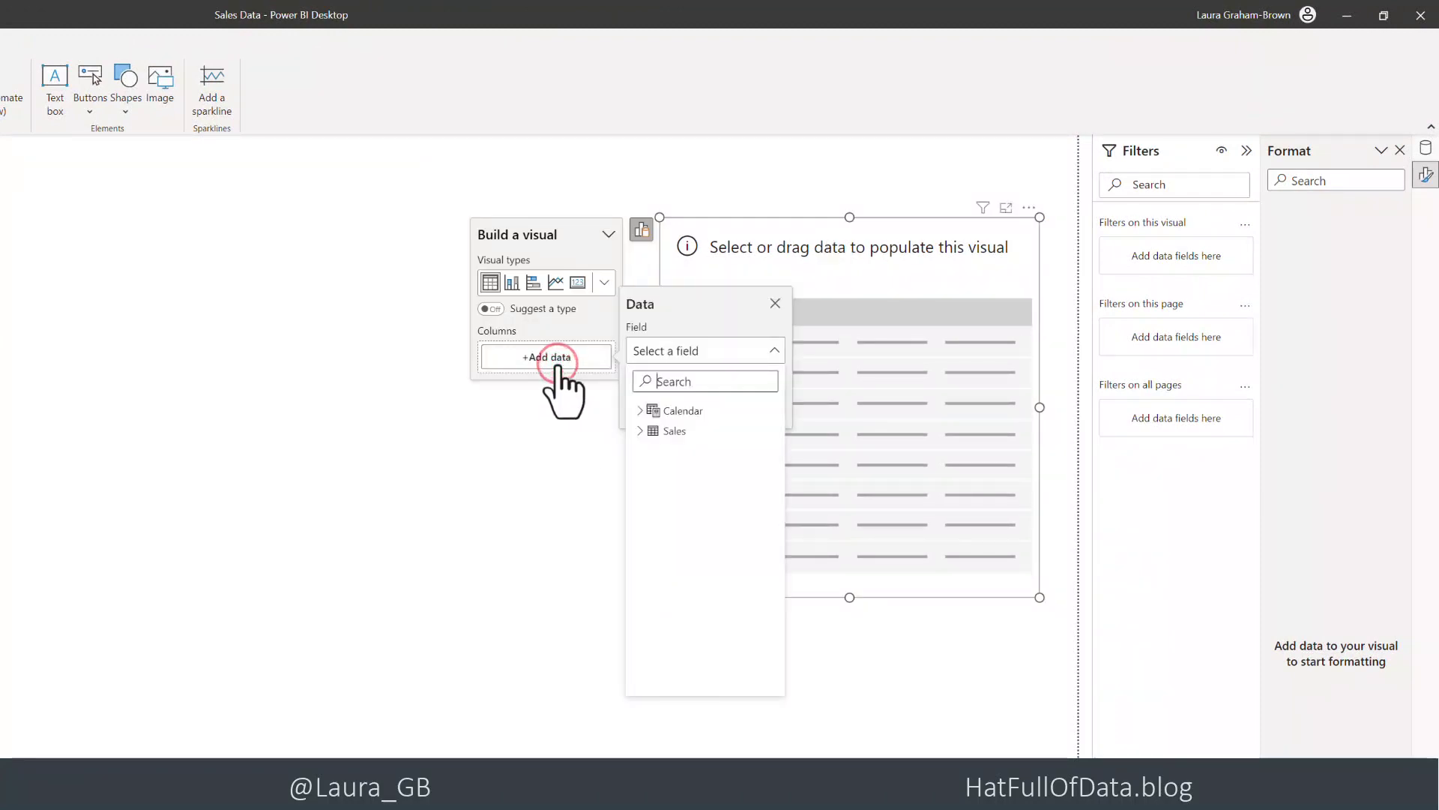
click(637, 430)
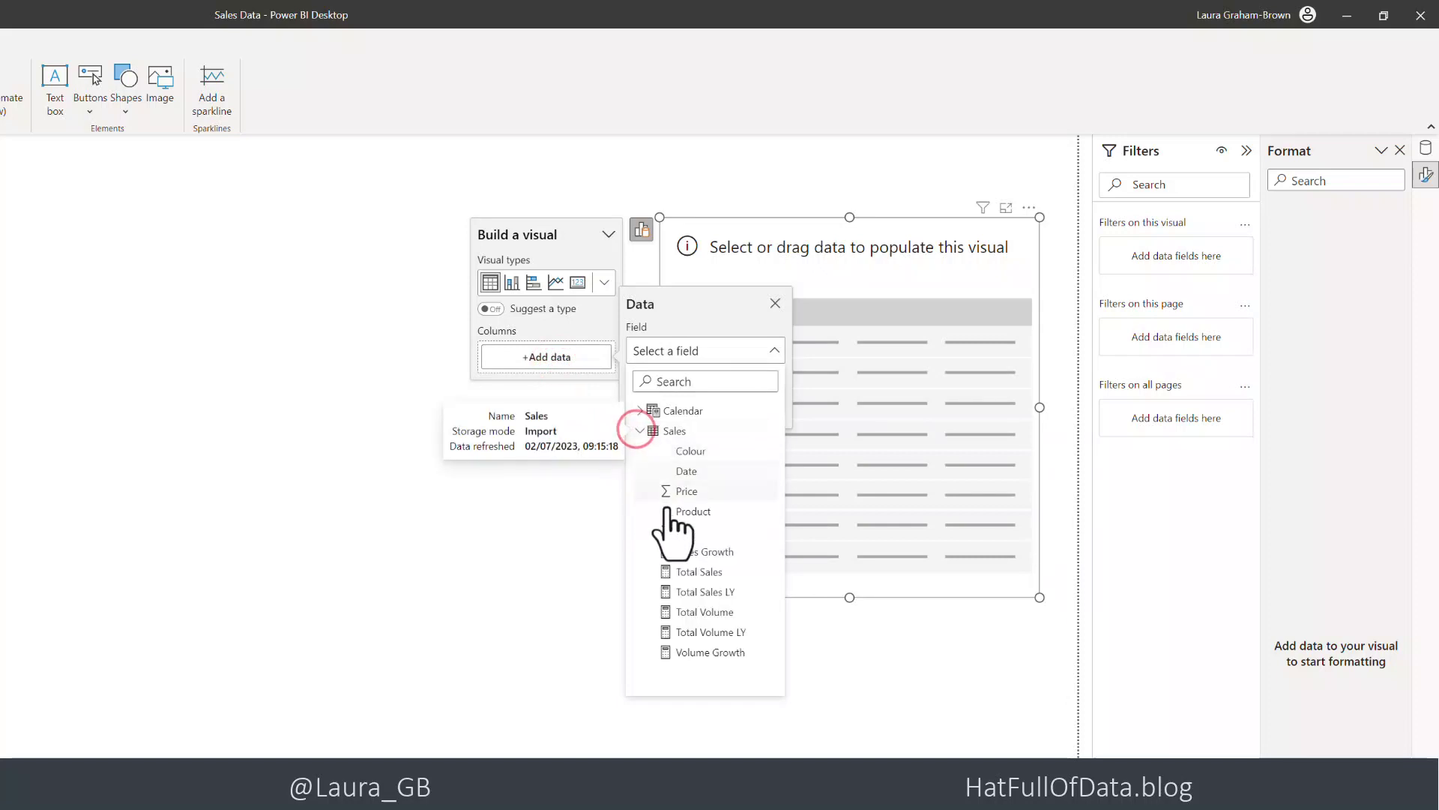
click(681, 512)
click(547, 385)
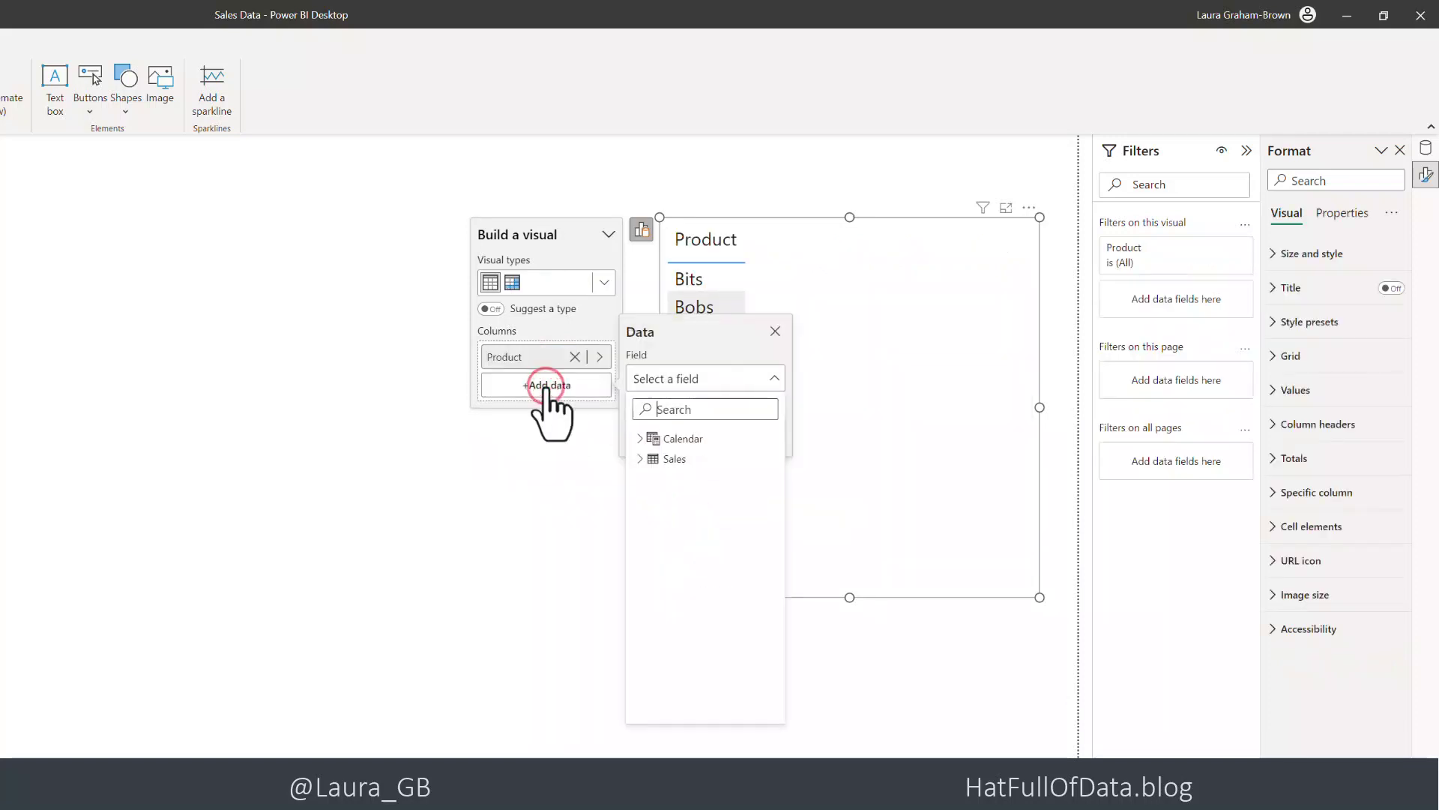
click(637, 459)
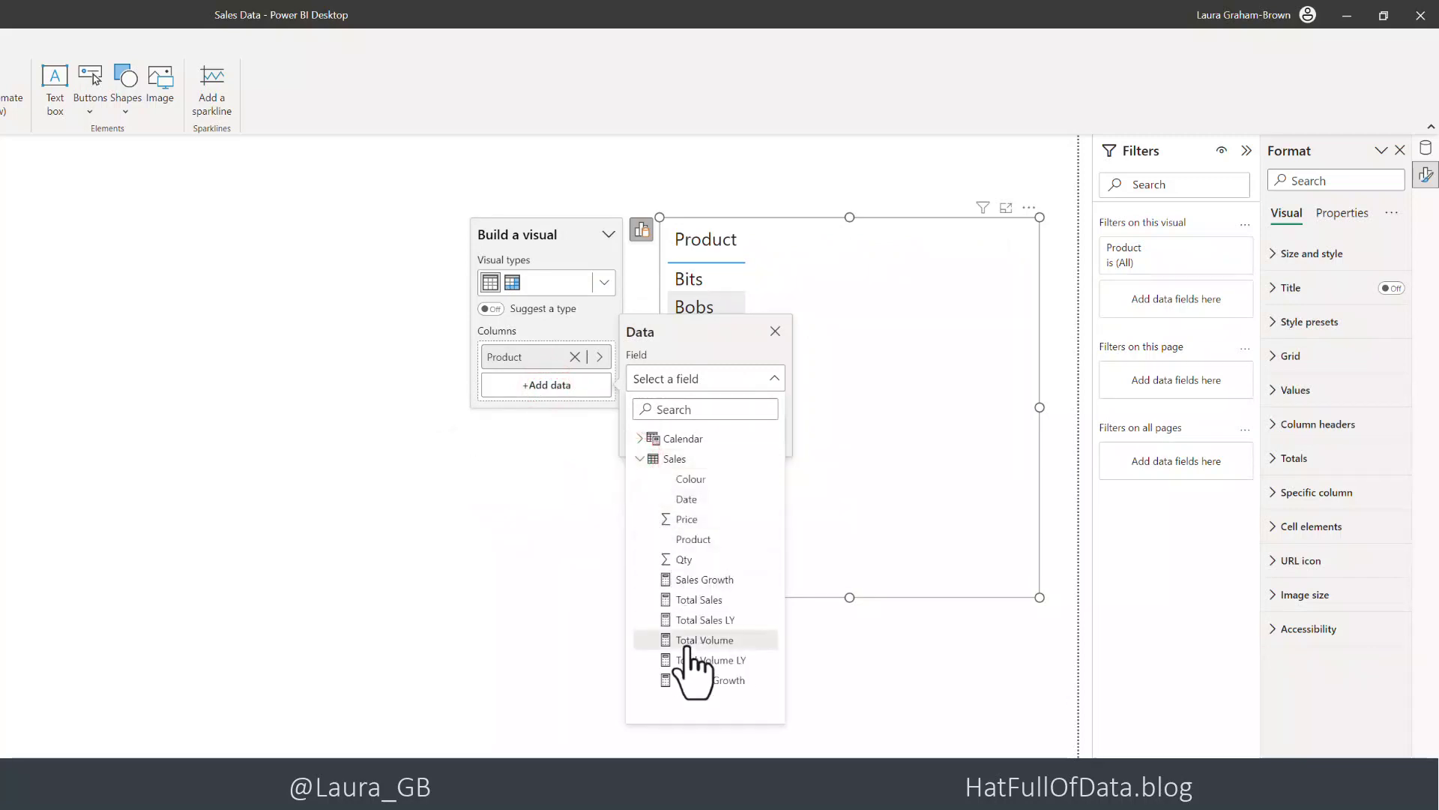
click(701, 601)
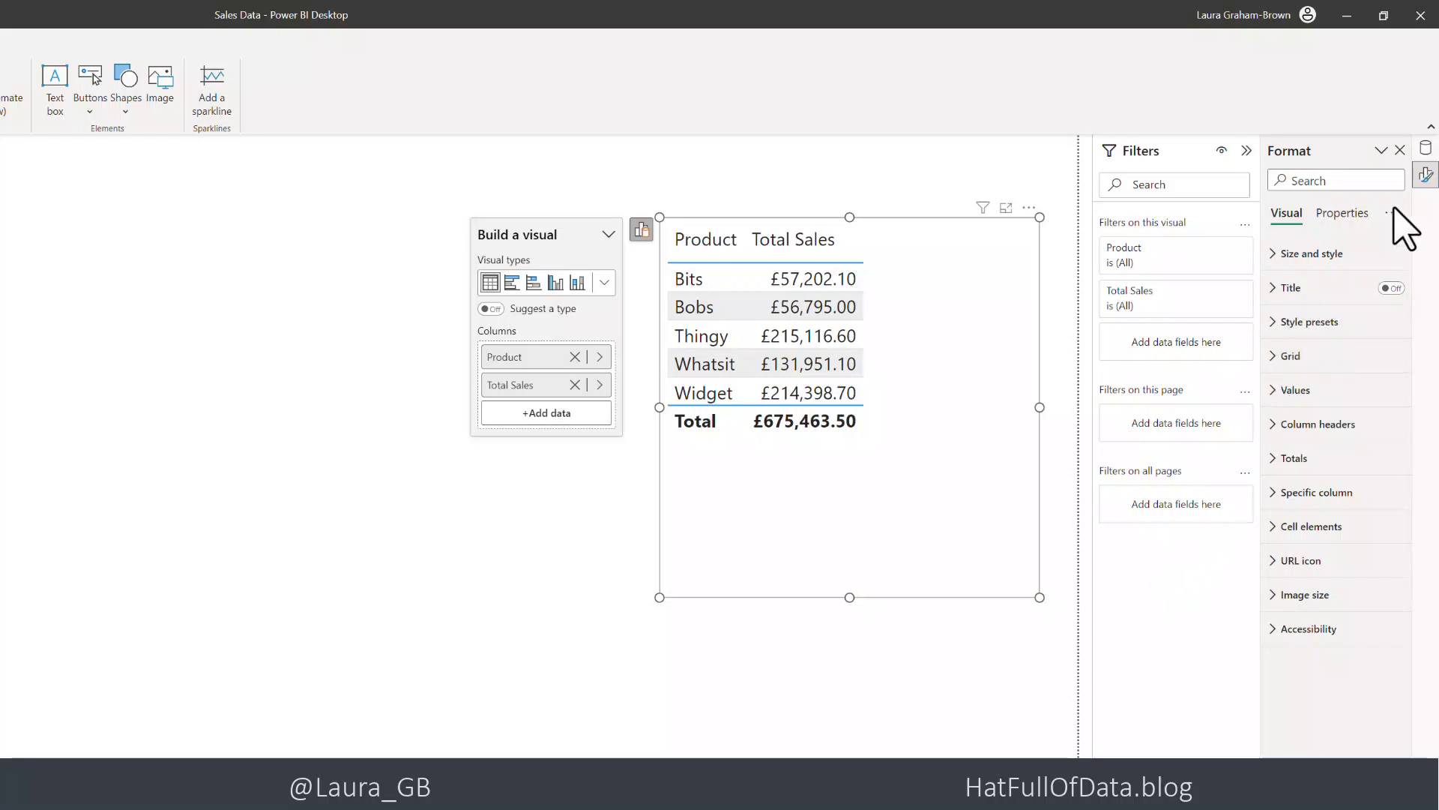
Filter the table visual to Month Offset is -1 using advanced filtering.
click(1425, 149)
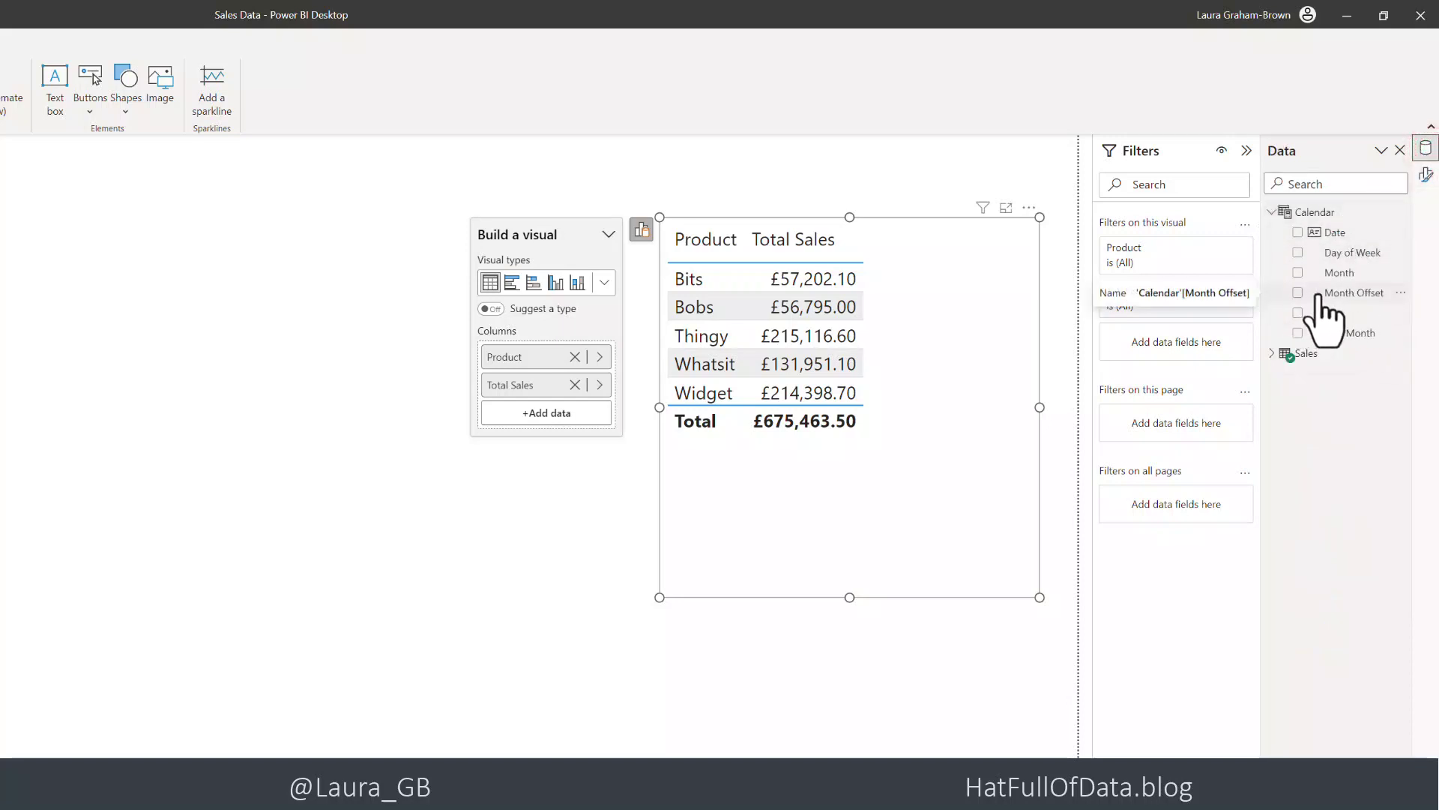
drag(1317, 295, 1153, 347)
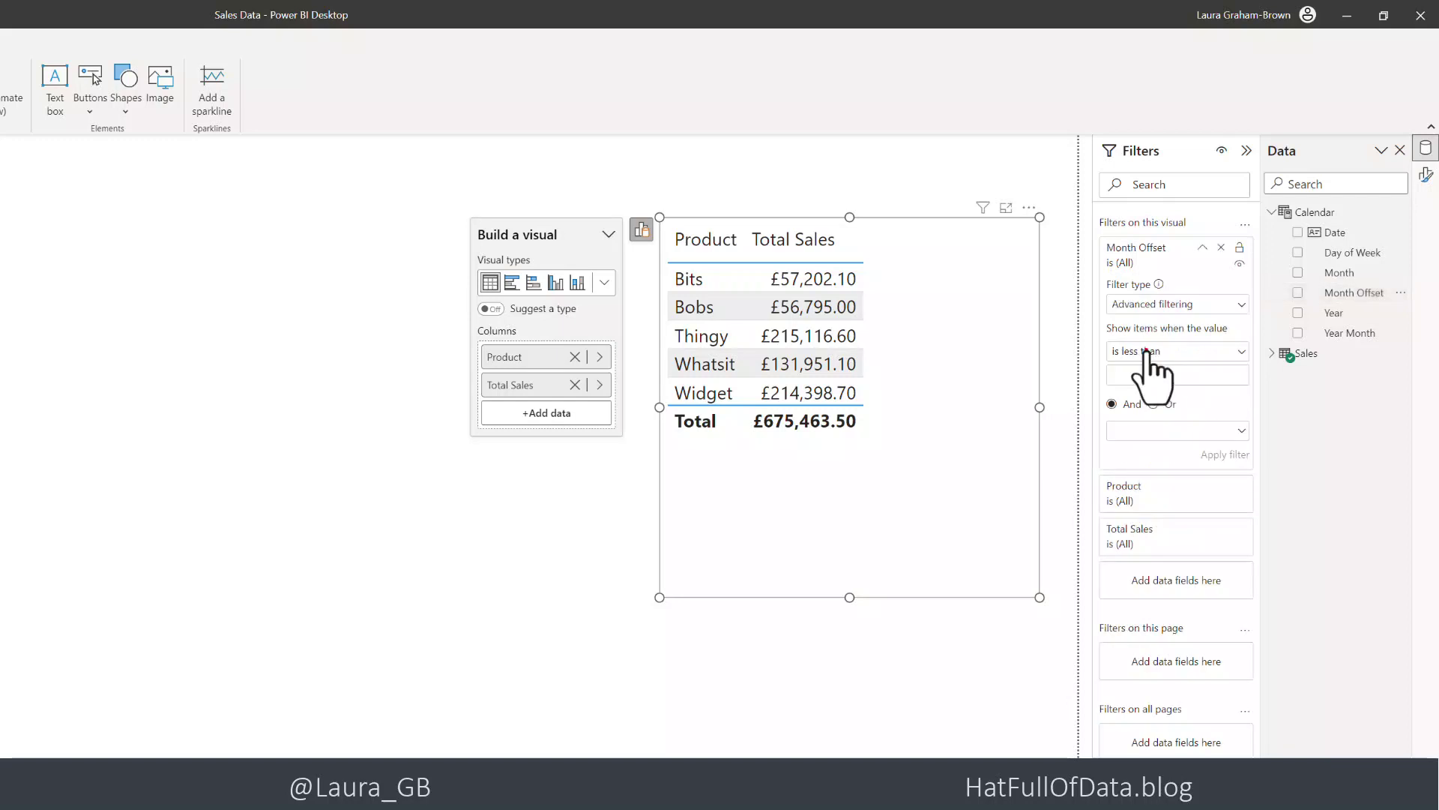
click(1146, 349)
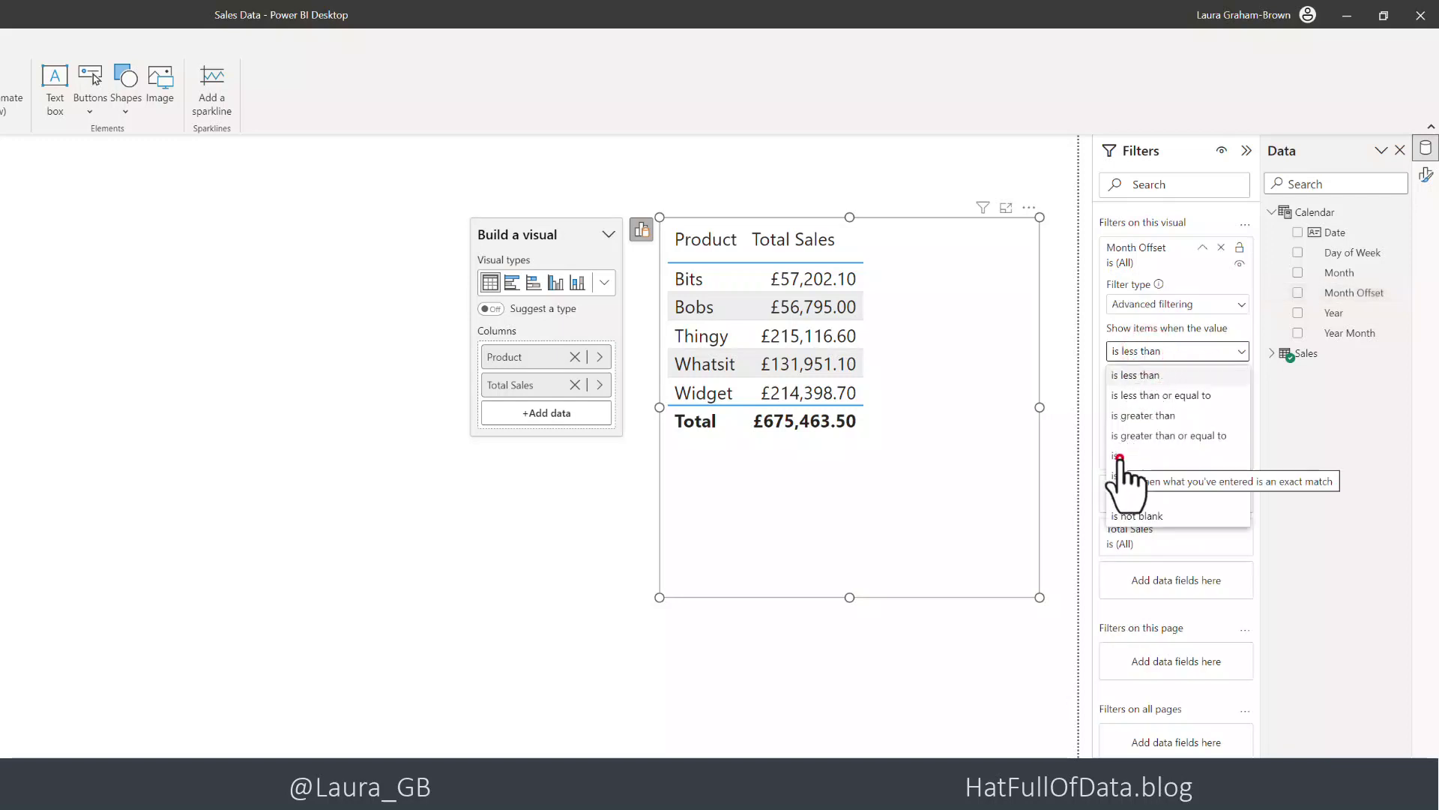
click(1119, 457)
click(1139, 379)
text(-1)
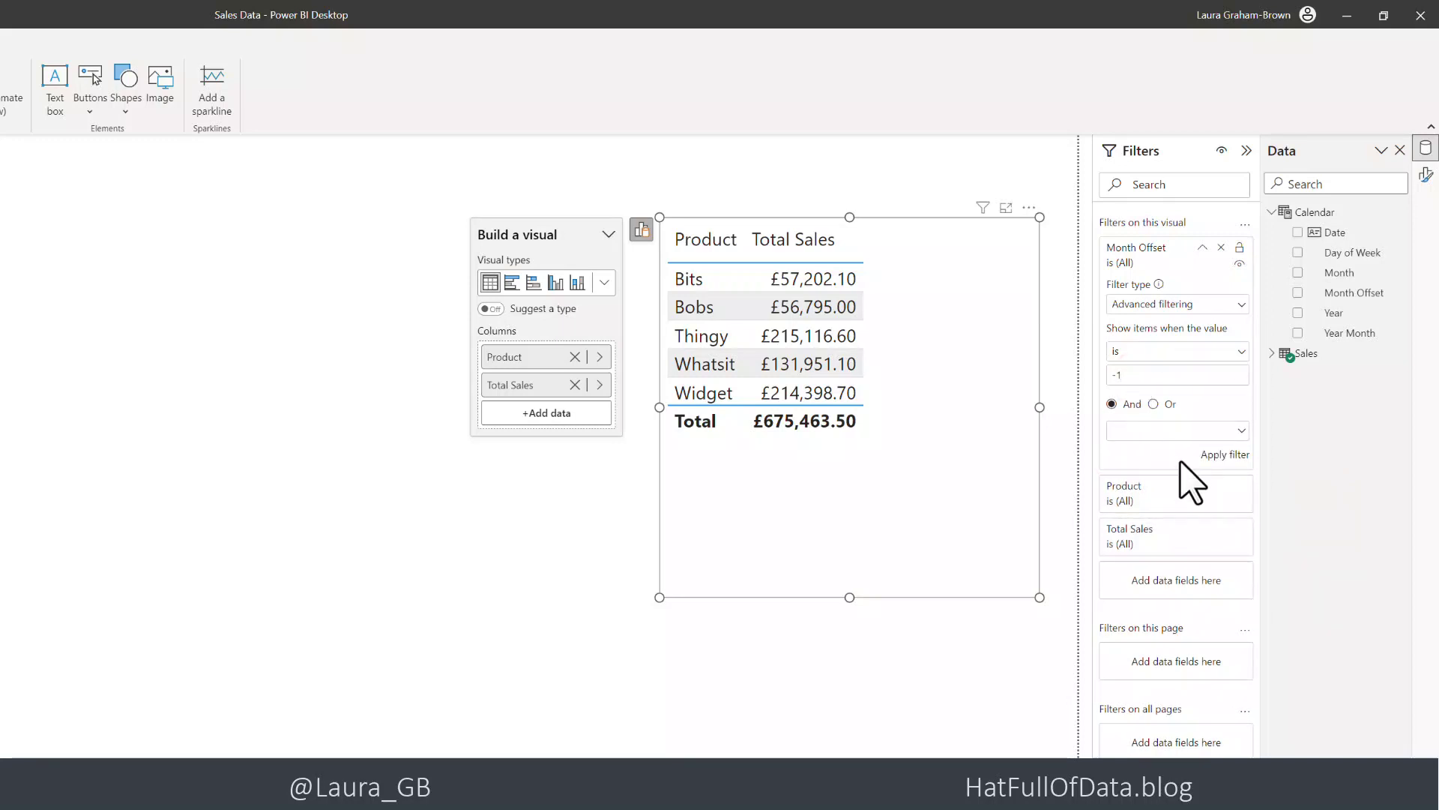
click(1216, 455)
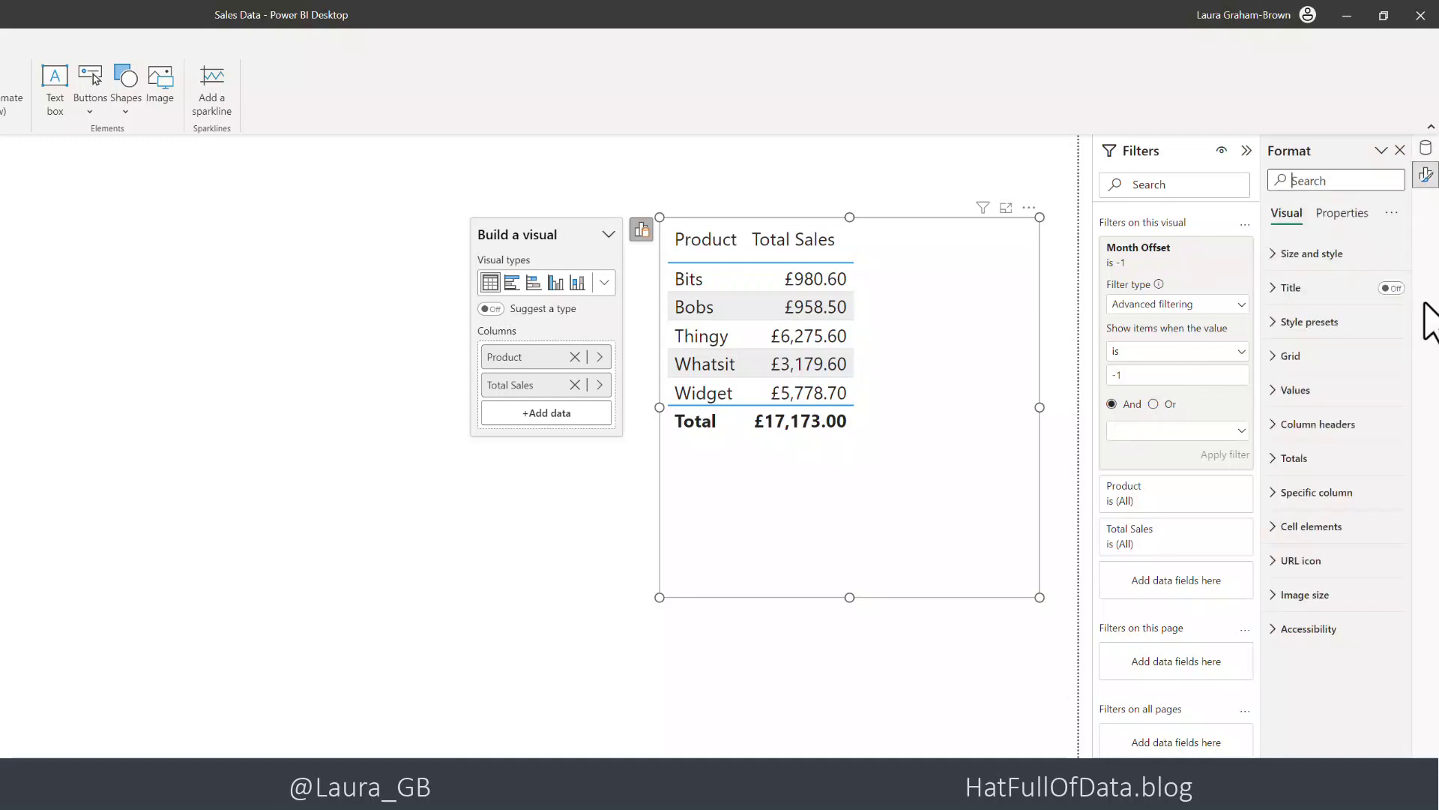
Turn off the table's Totals row and deselect the visual.
click(1291, 457)
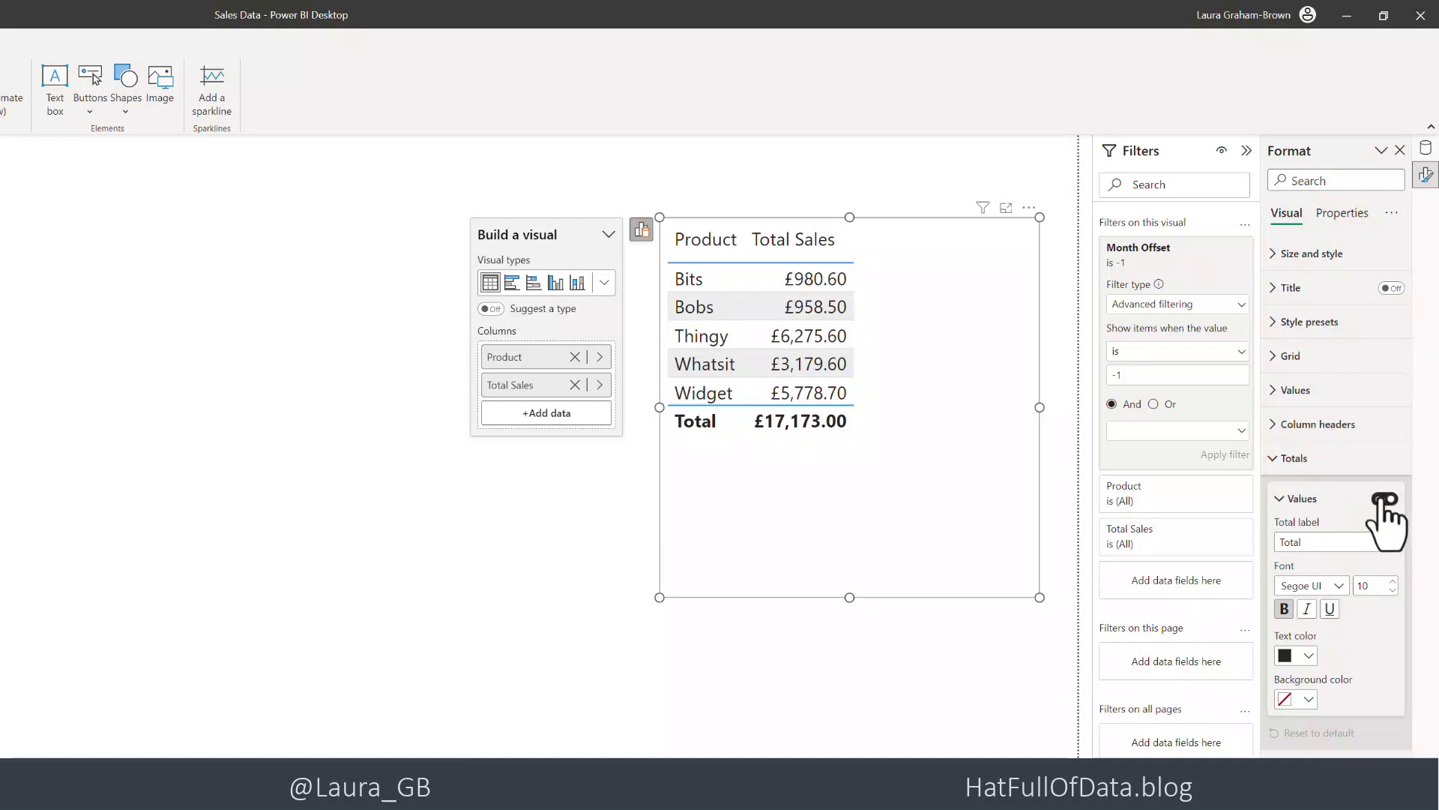
click(1384, 499)
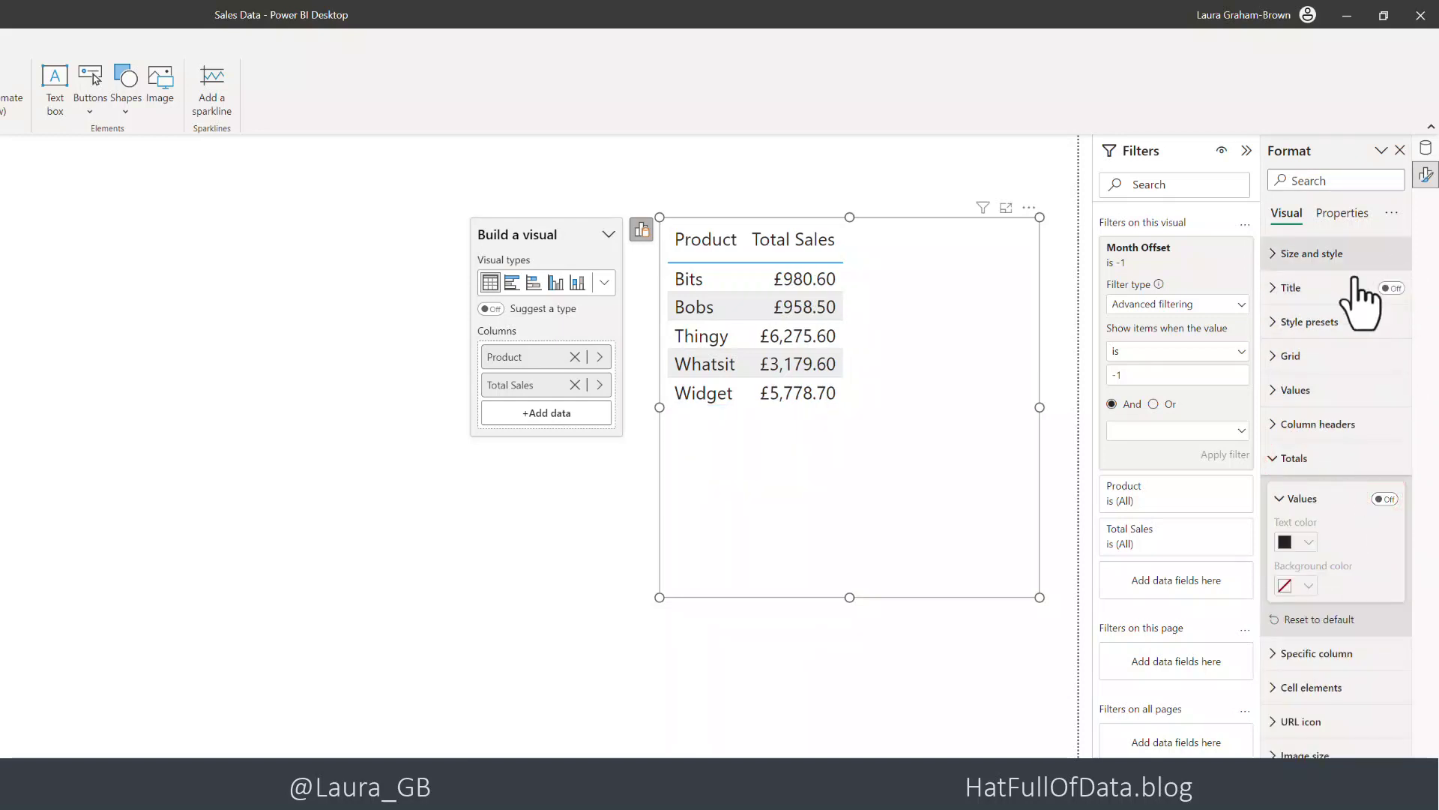
click(775, 689)
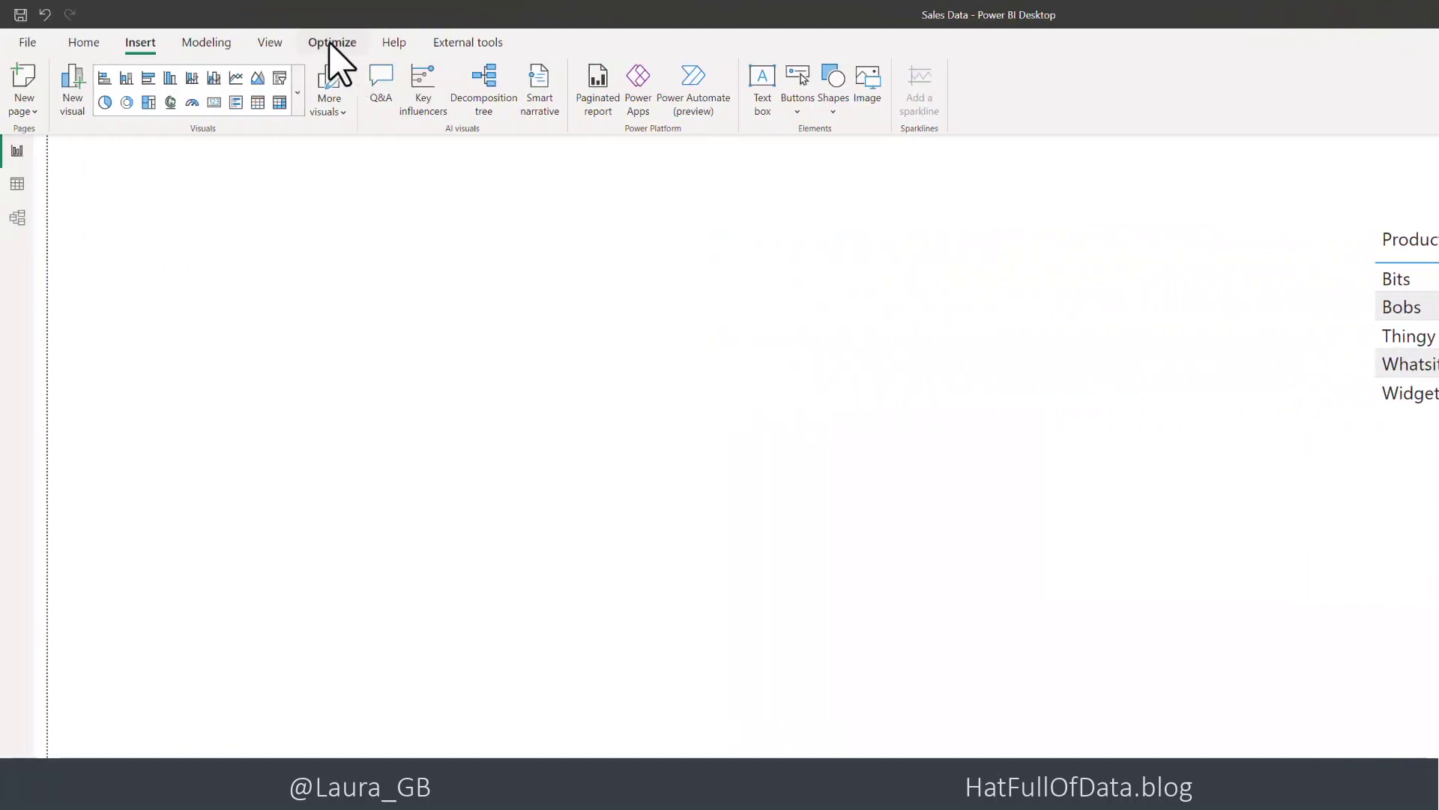
Record a visual refresh in Performance Analyzer and copy the table's DAX query.
click(327, 45)
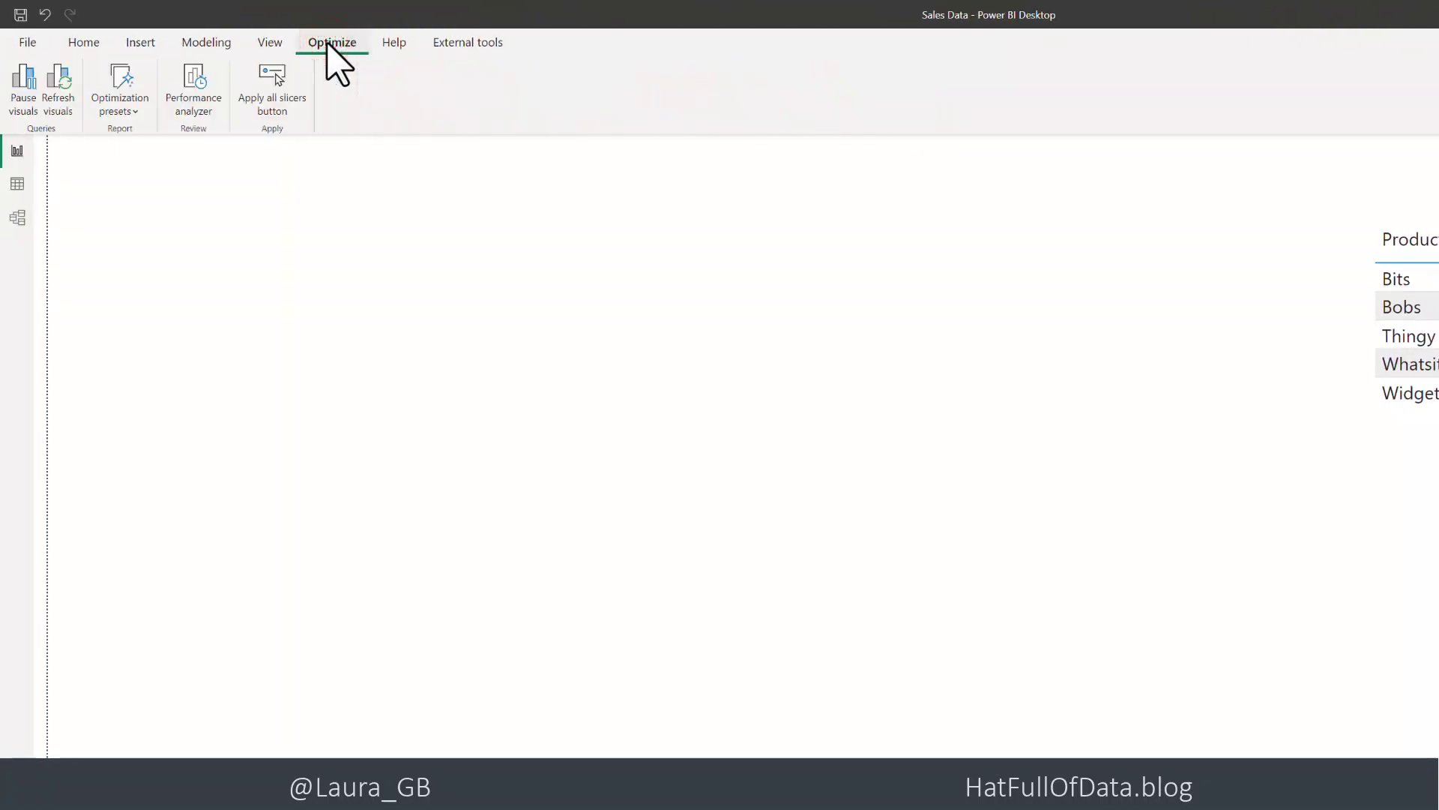
click(196, 111)
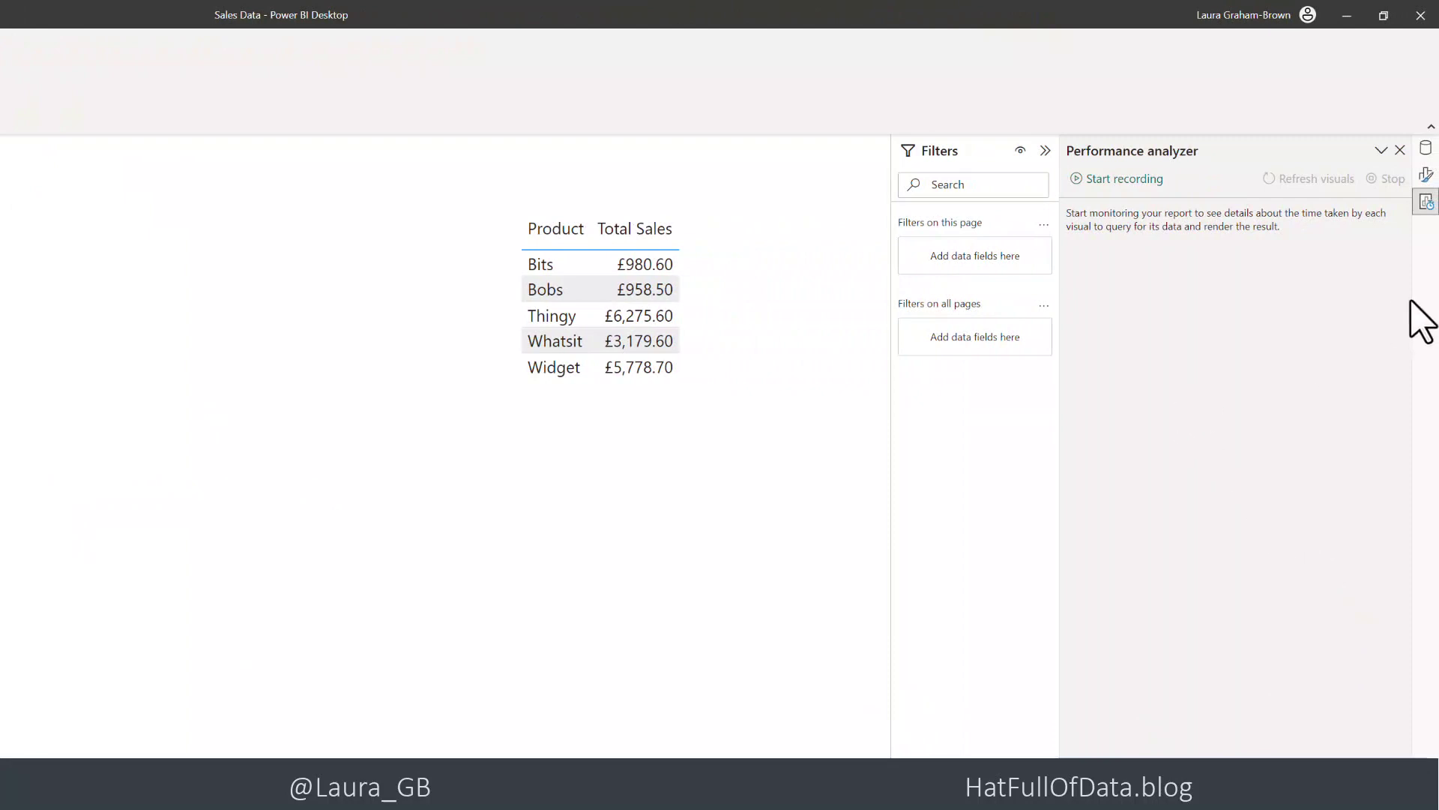
click(1123, 184)
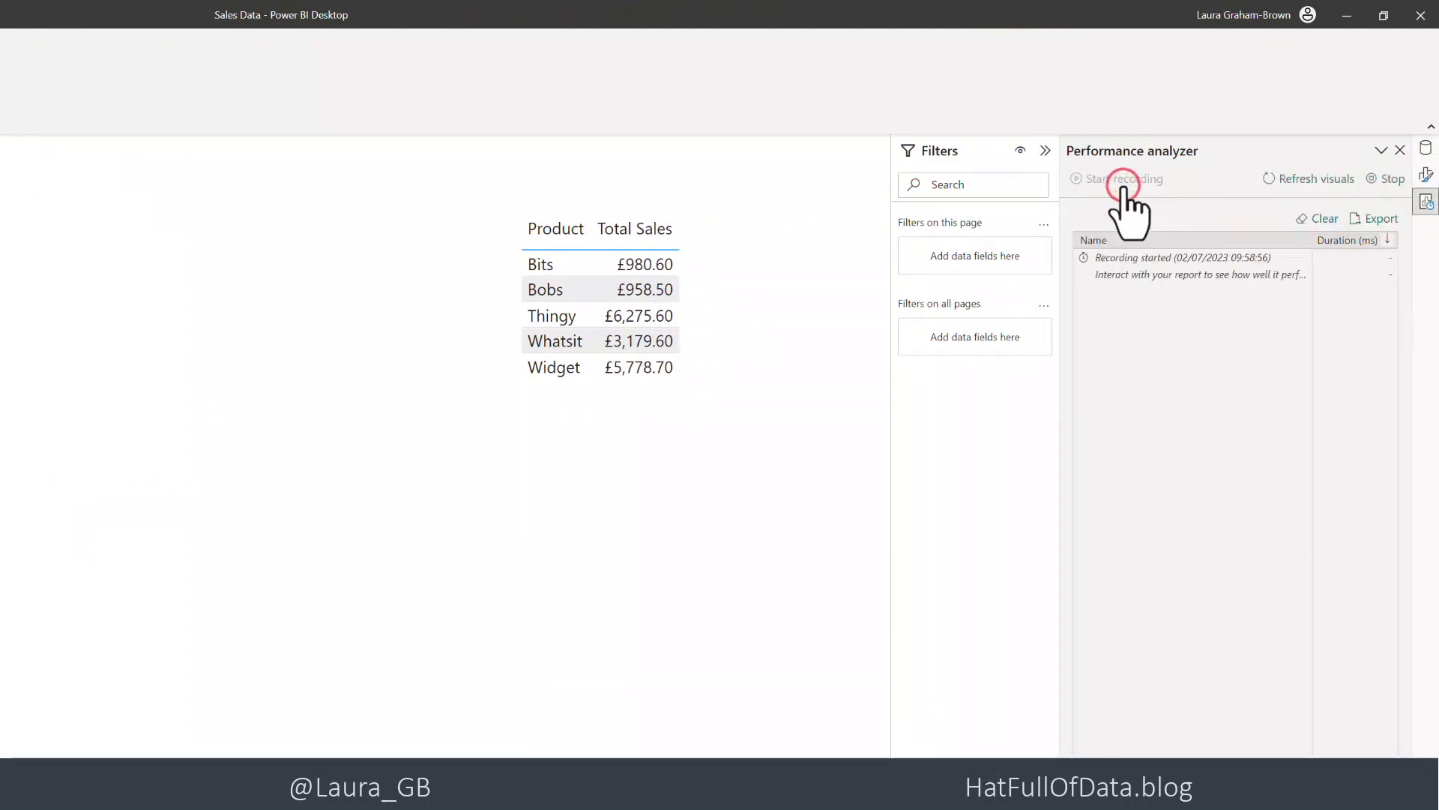
click(1320, 187)
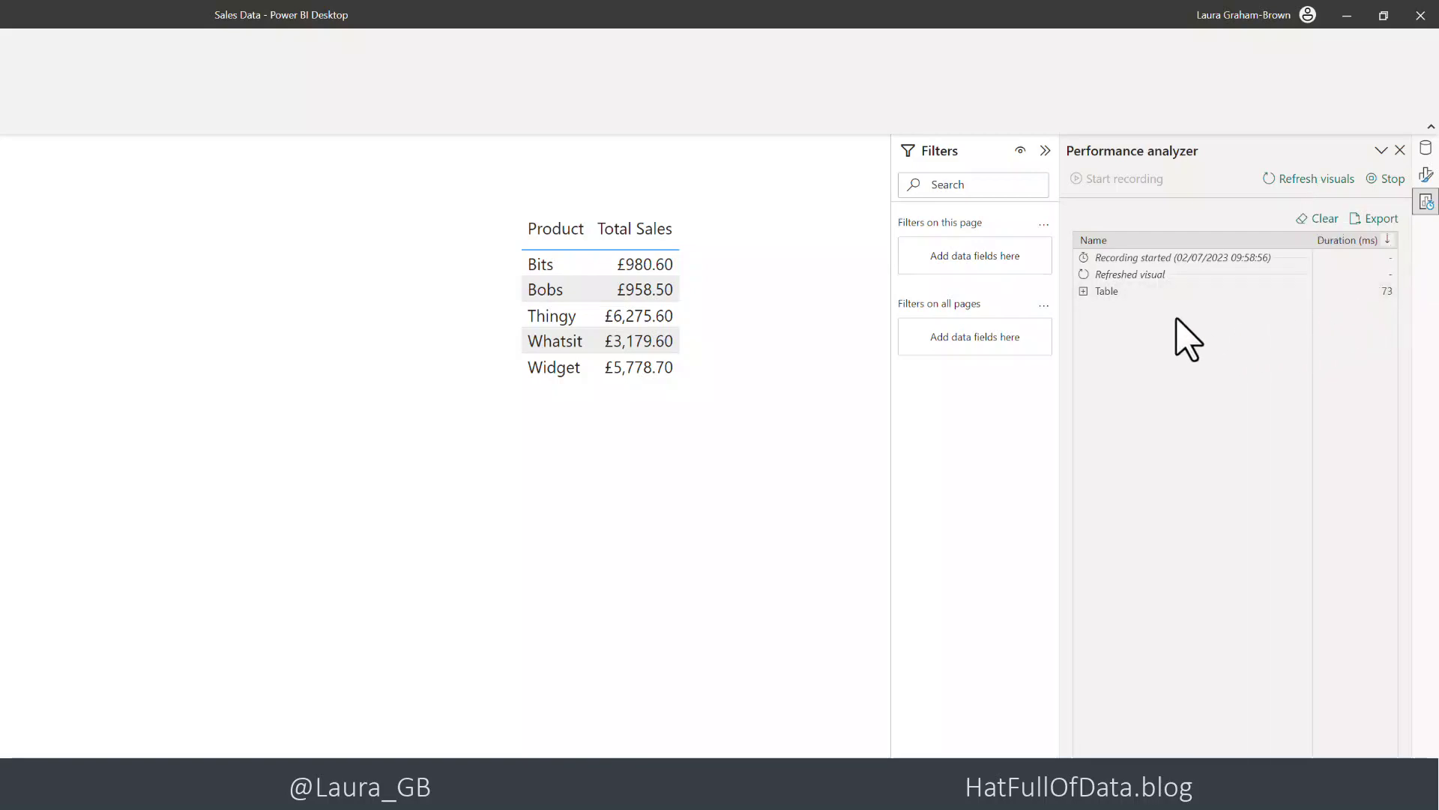
click(1084, 292)
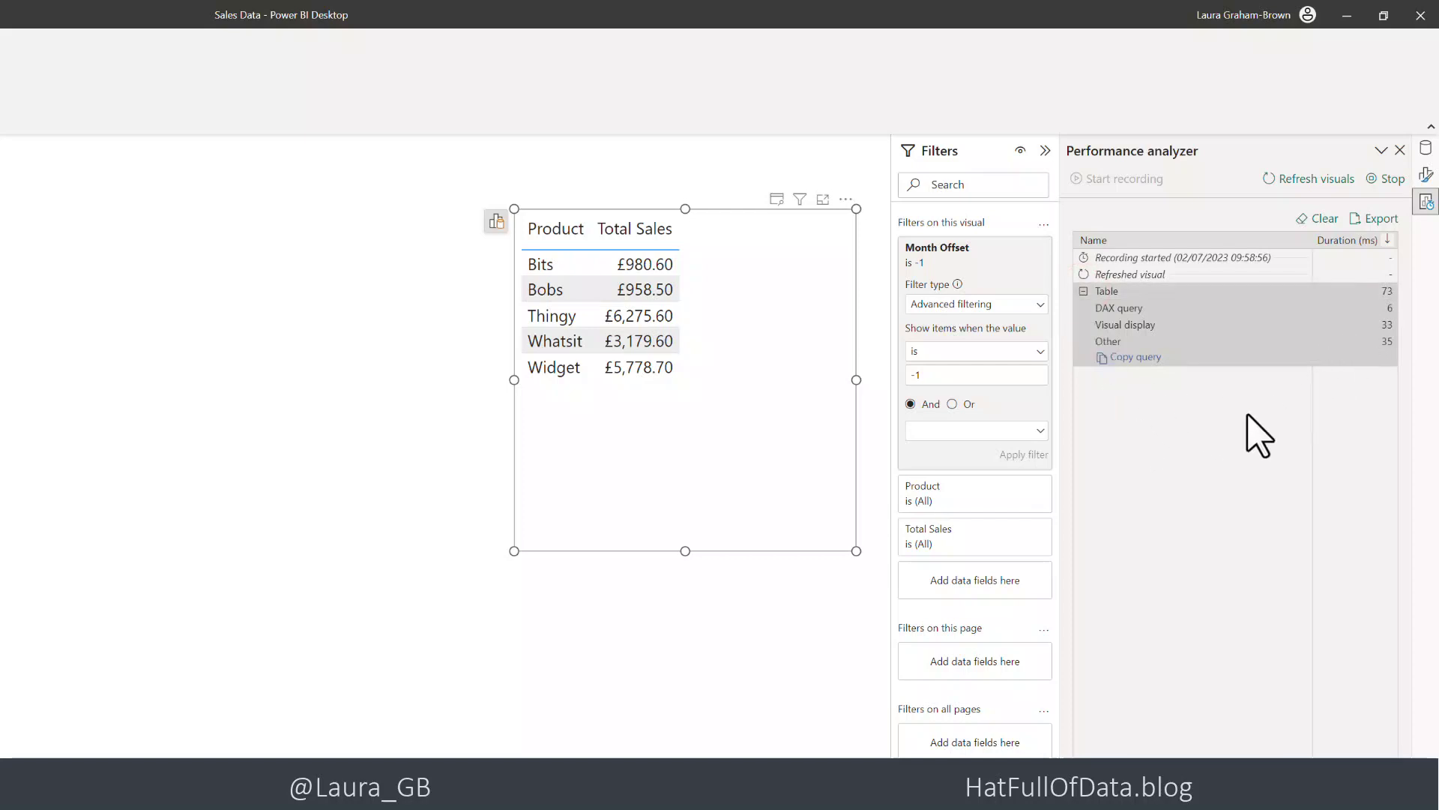
click(1132, 357)
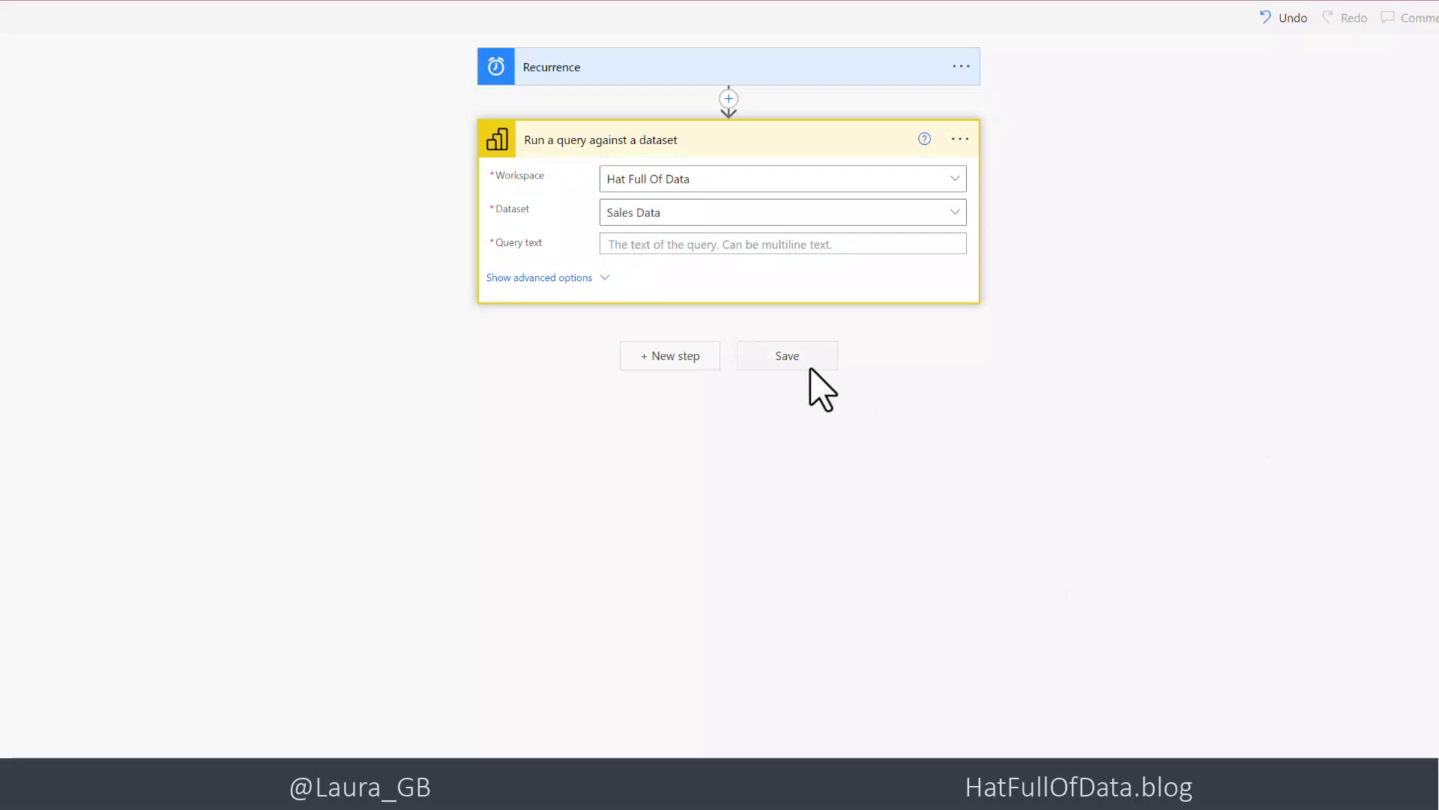
Paste the copied DAX query into the Query text field, then add a new step.
click(669, 245)
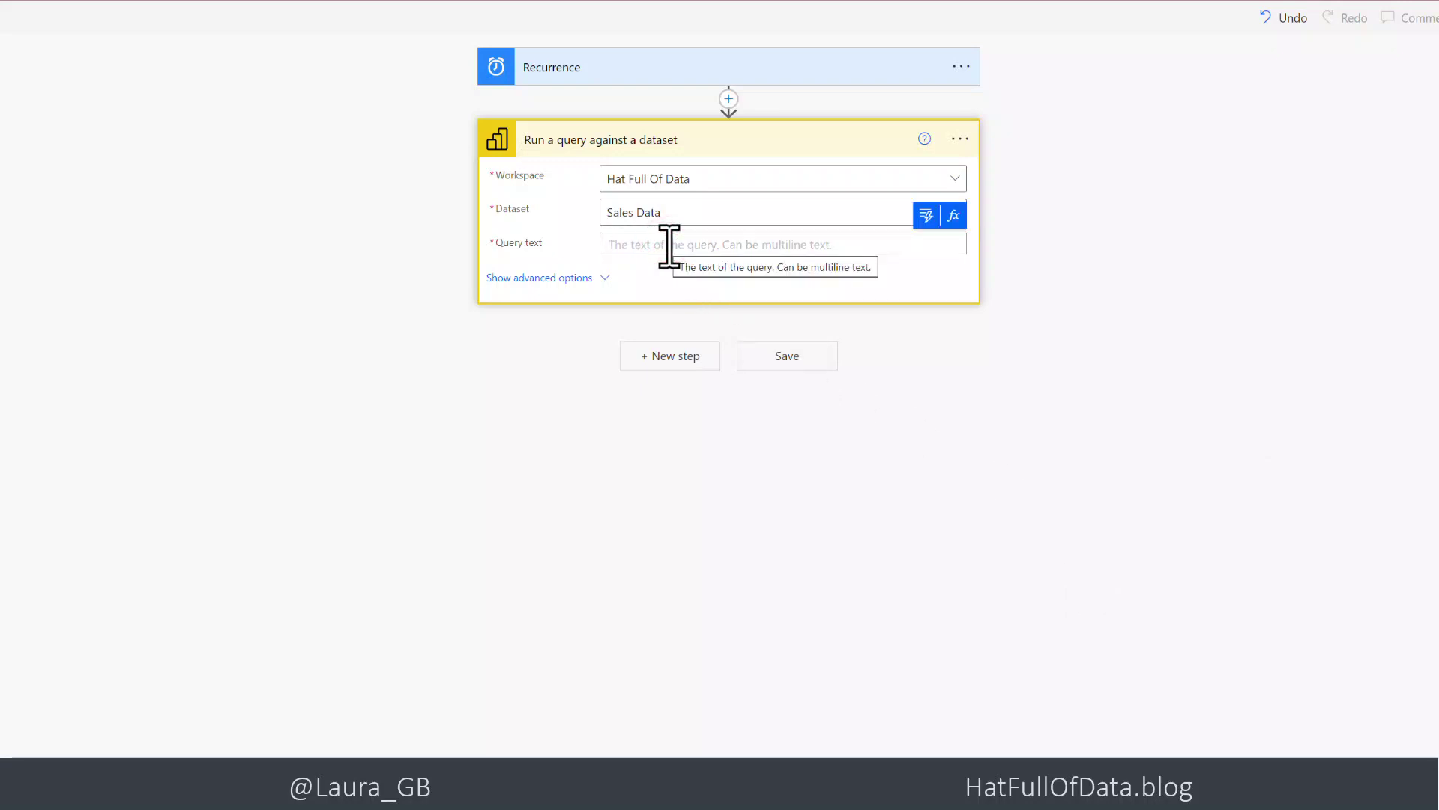
key(ctrl+v)
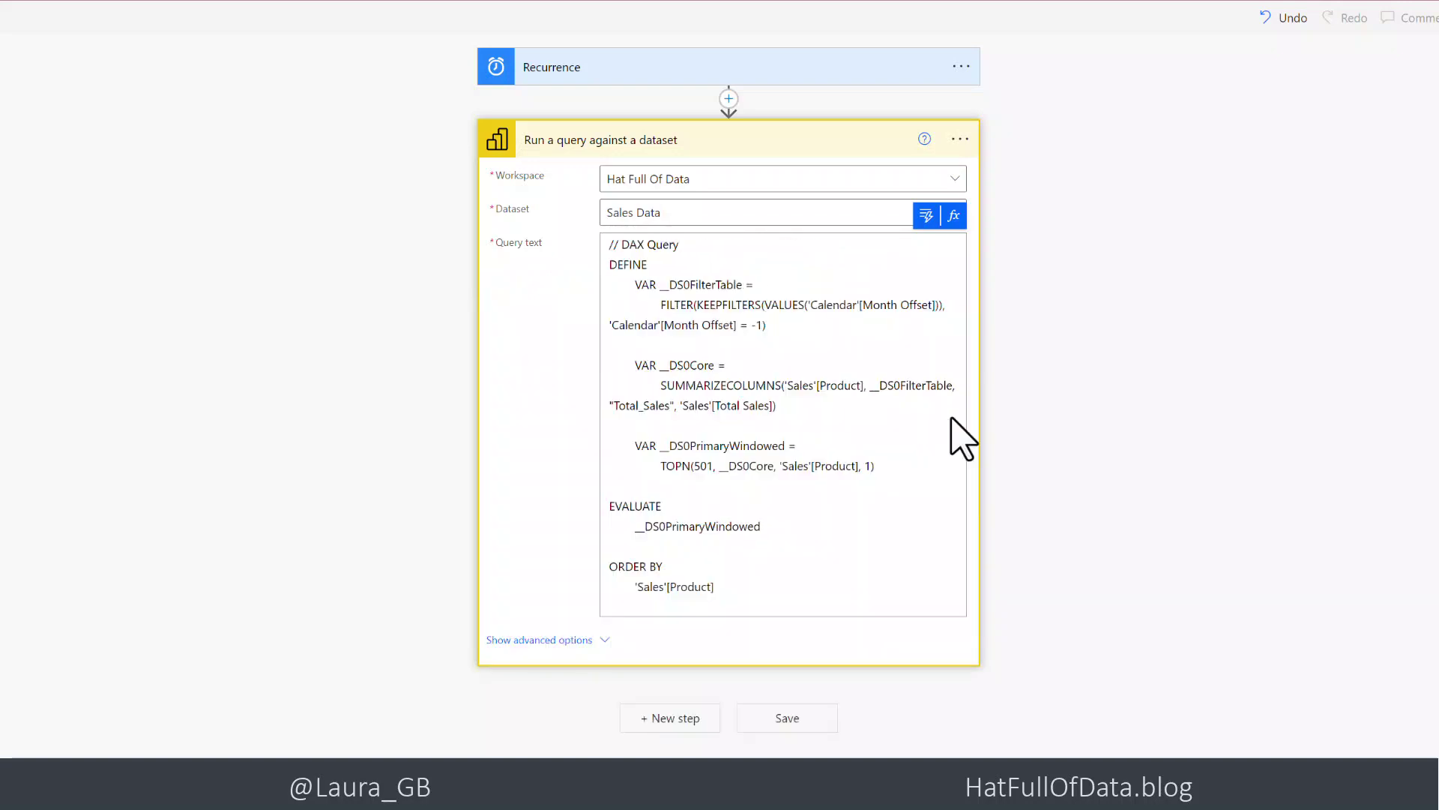
click(663, 718)
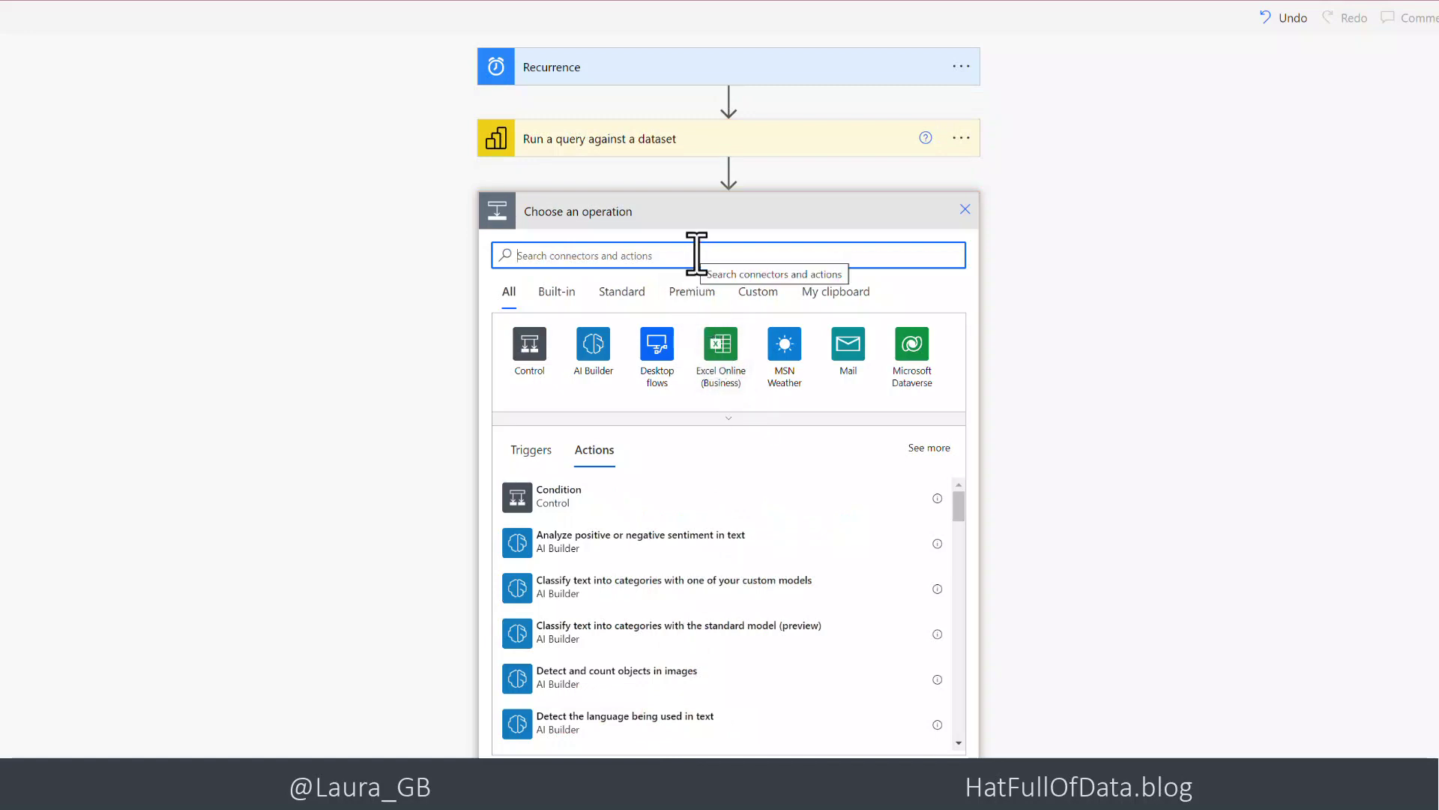
Add a Create HTML table action with From set to the query's First table rows.
text(html)
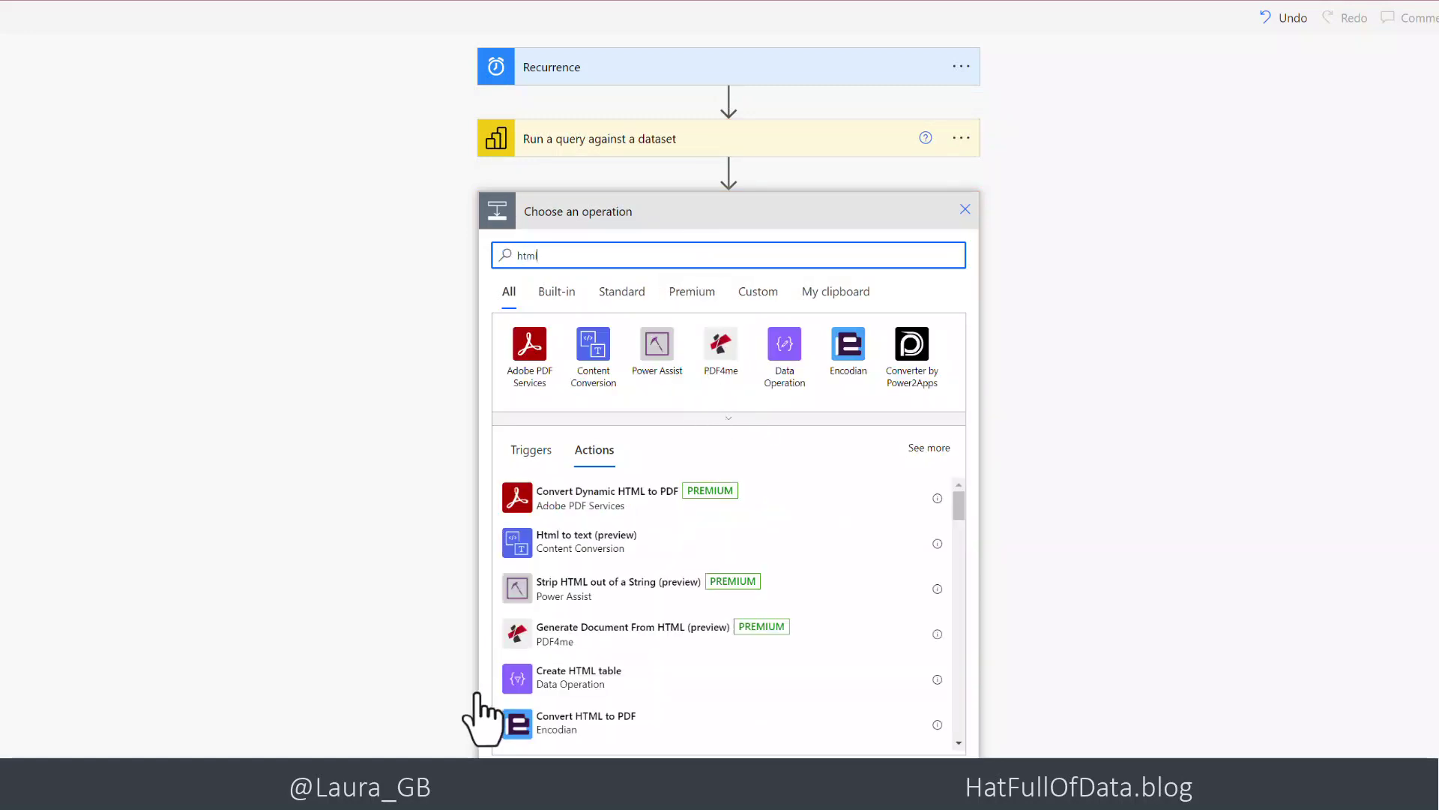
click(581, 679)
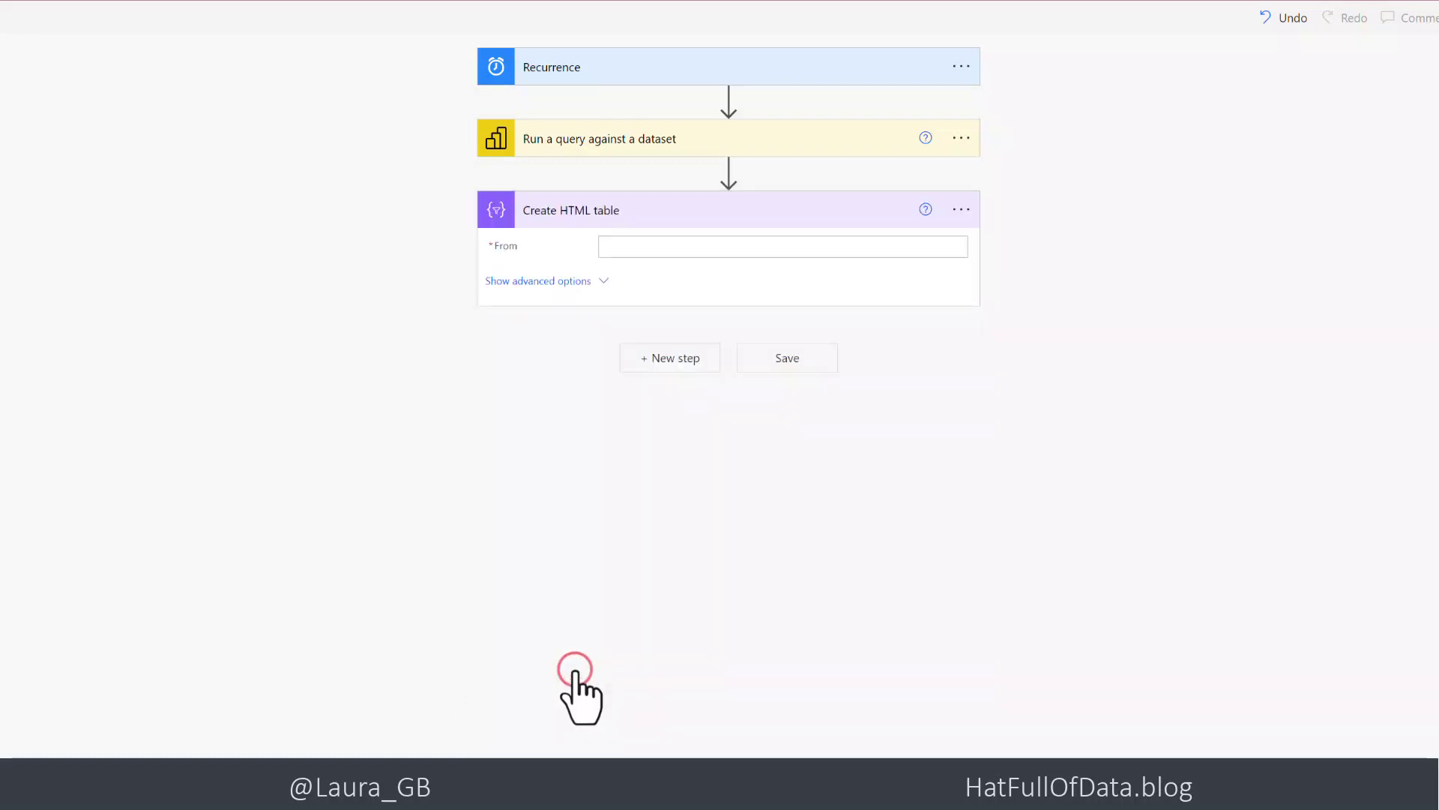
click(681, 247)
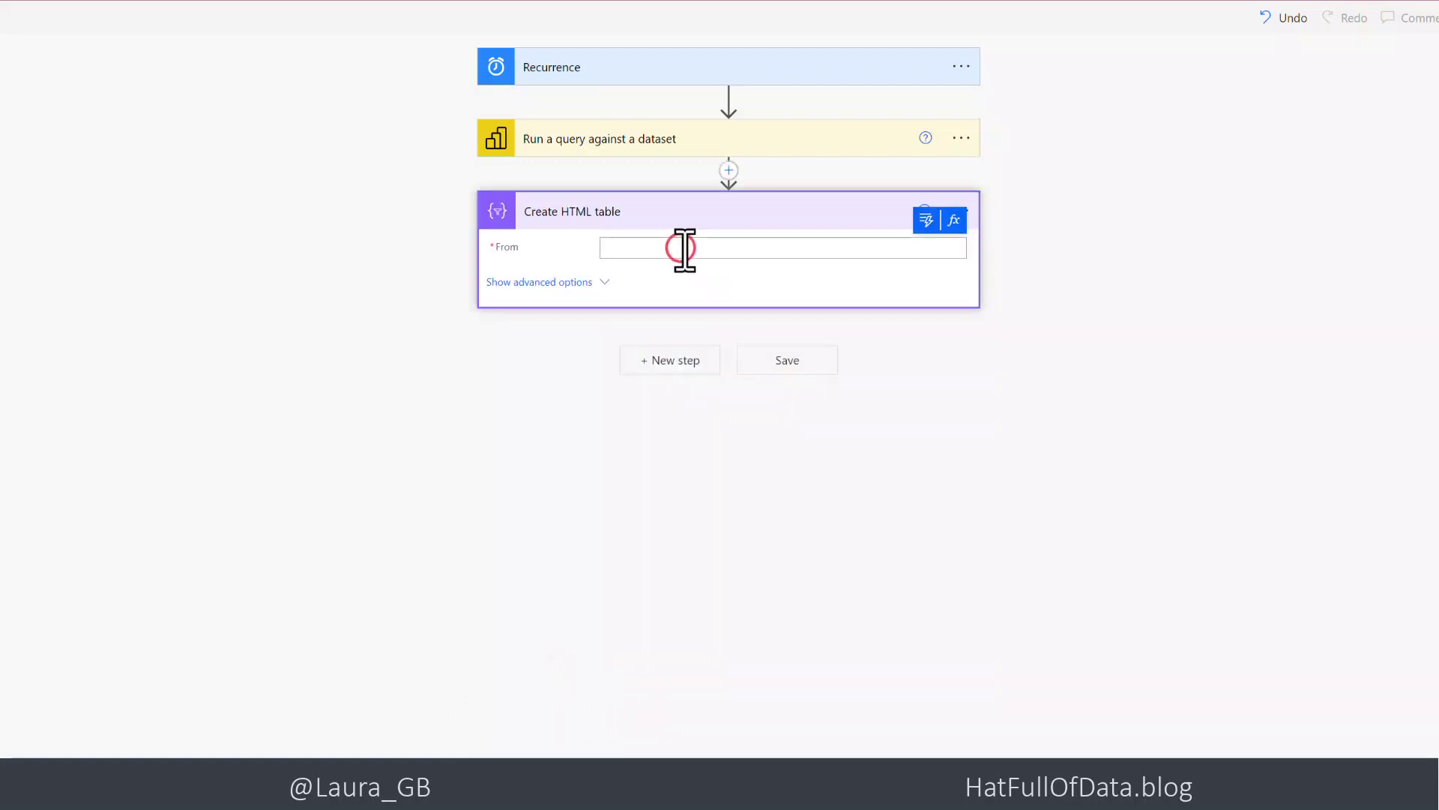
click(927, 220)
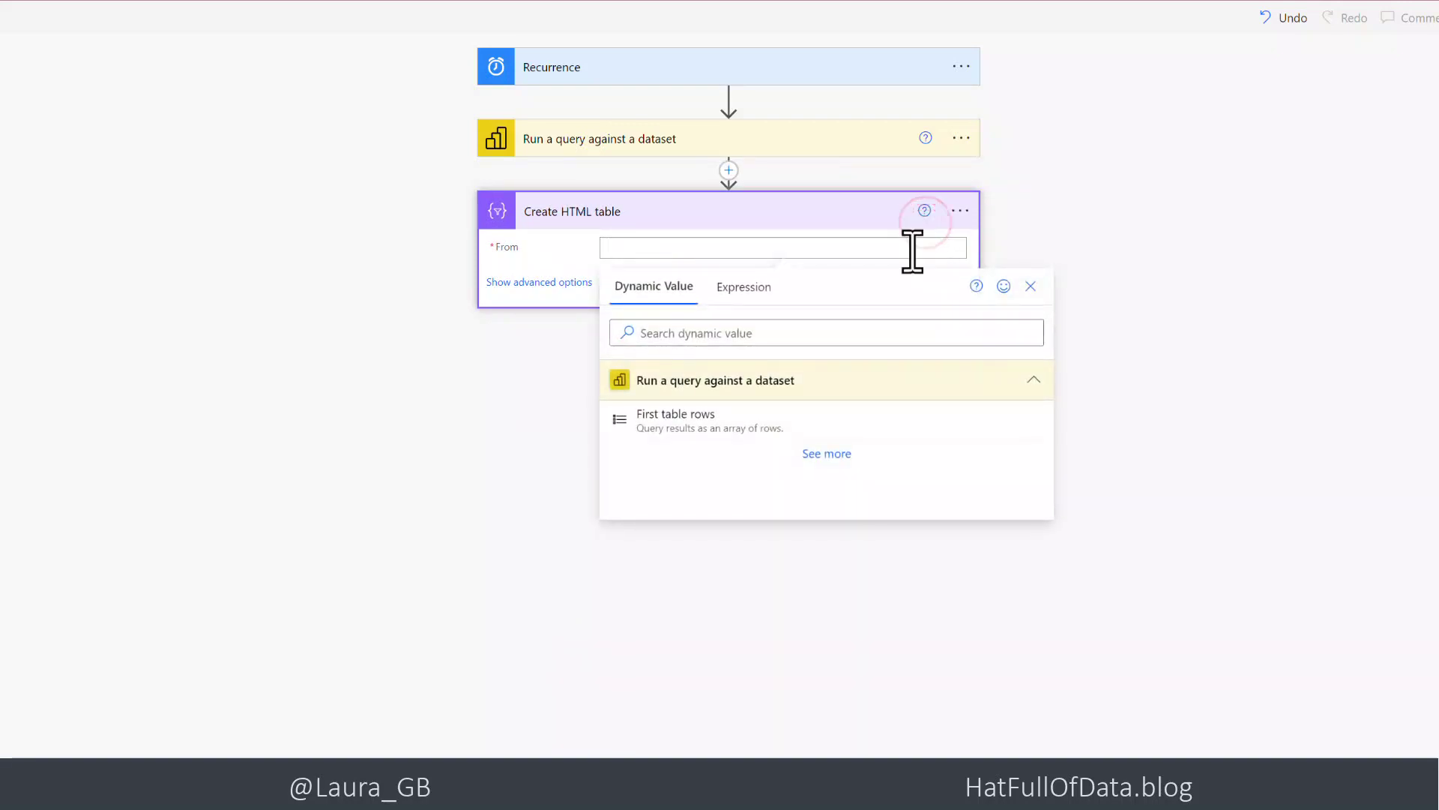
click(673, 424)
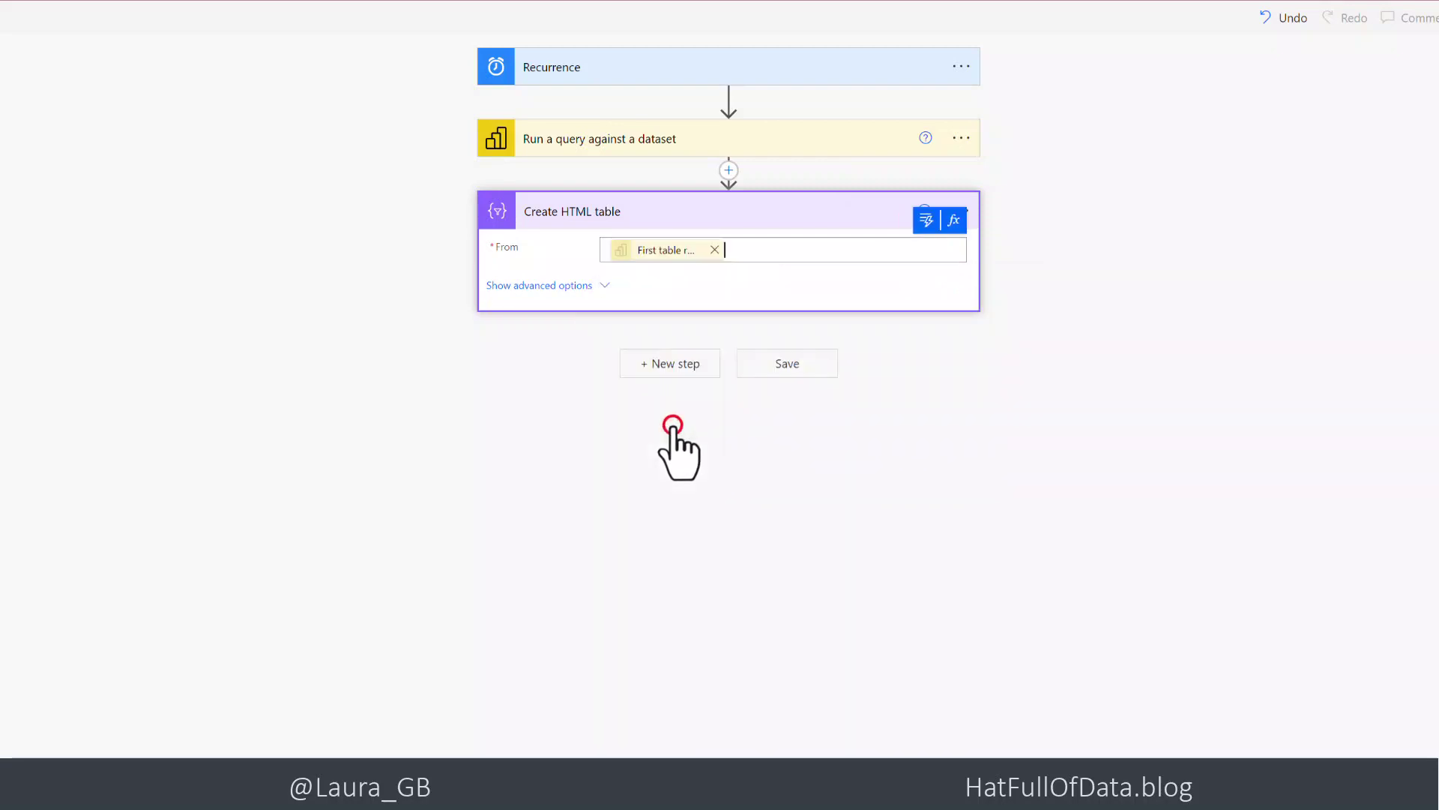
Add a Send an email (V2) action after the HTML table step.
click(673, 366)
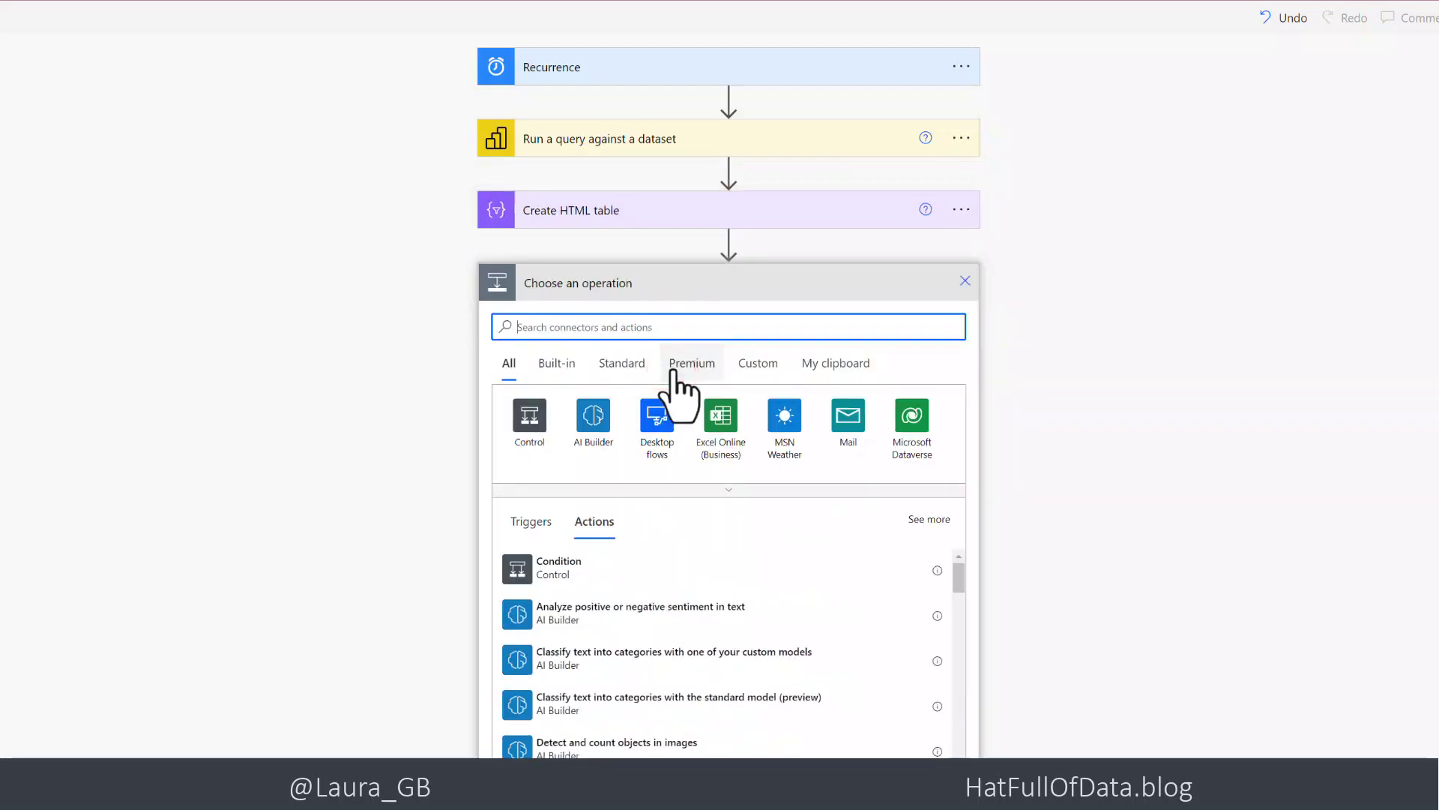
click(627, 331)
text(send email)
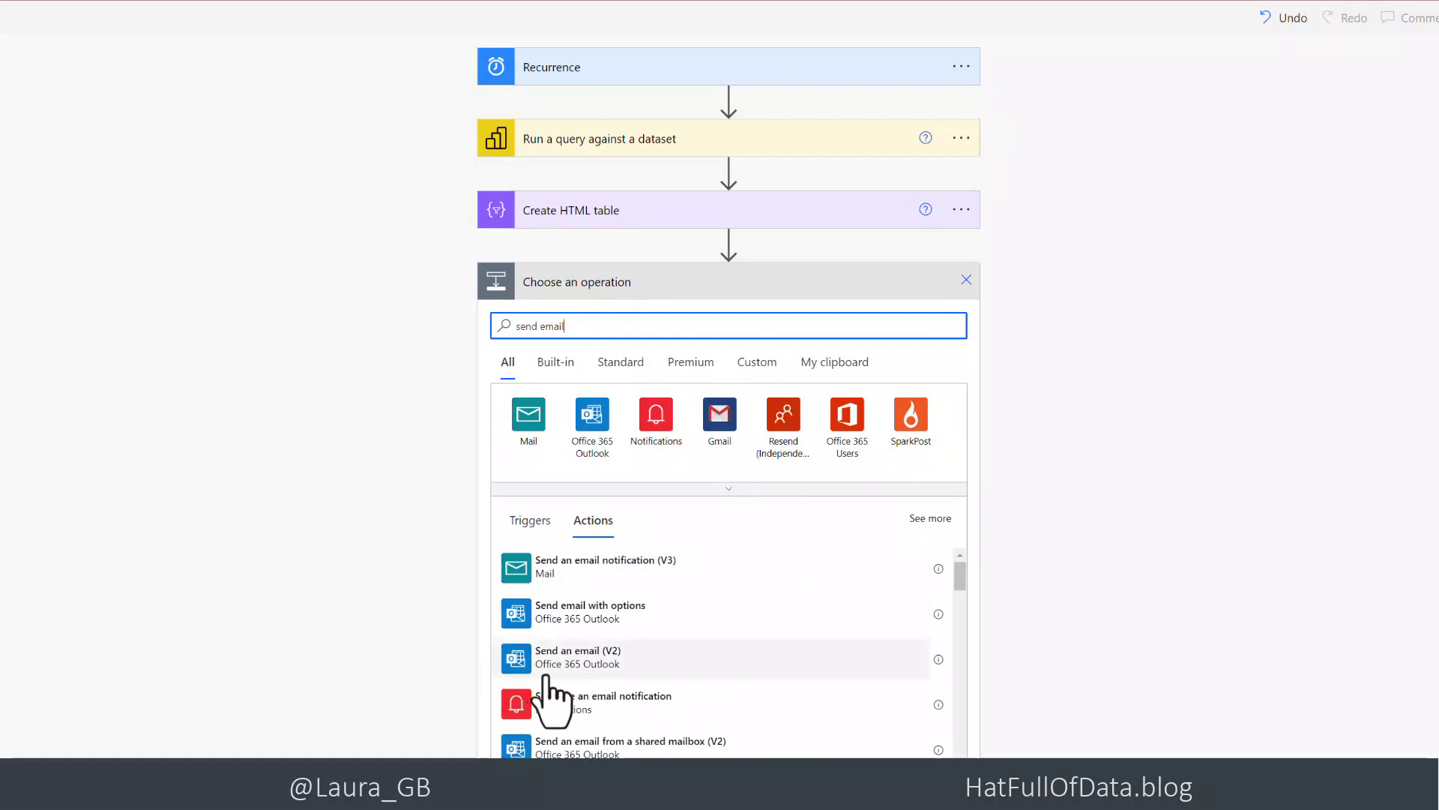
click(591, 659)
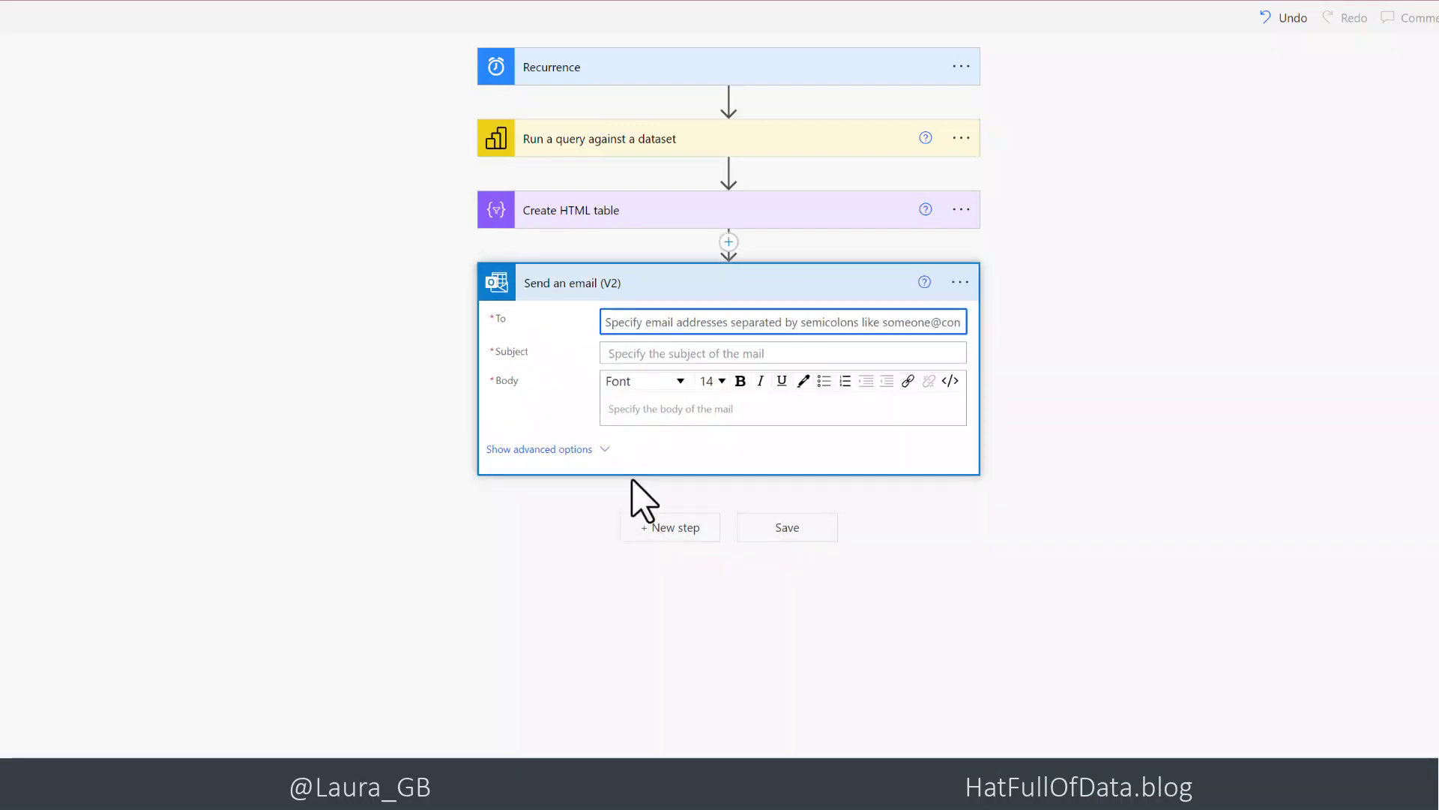
Set the email recipient and the subject 'Monthly Sales Figures'.
click(697, 322)
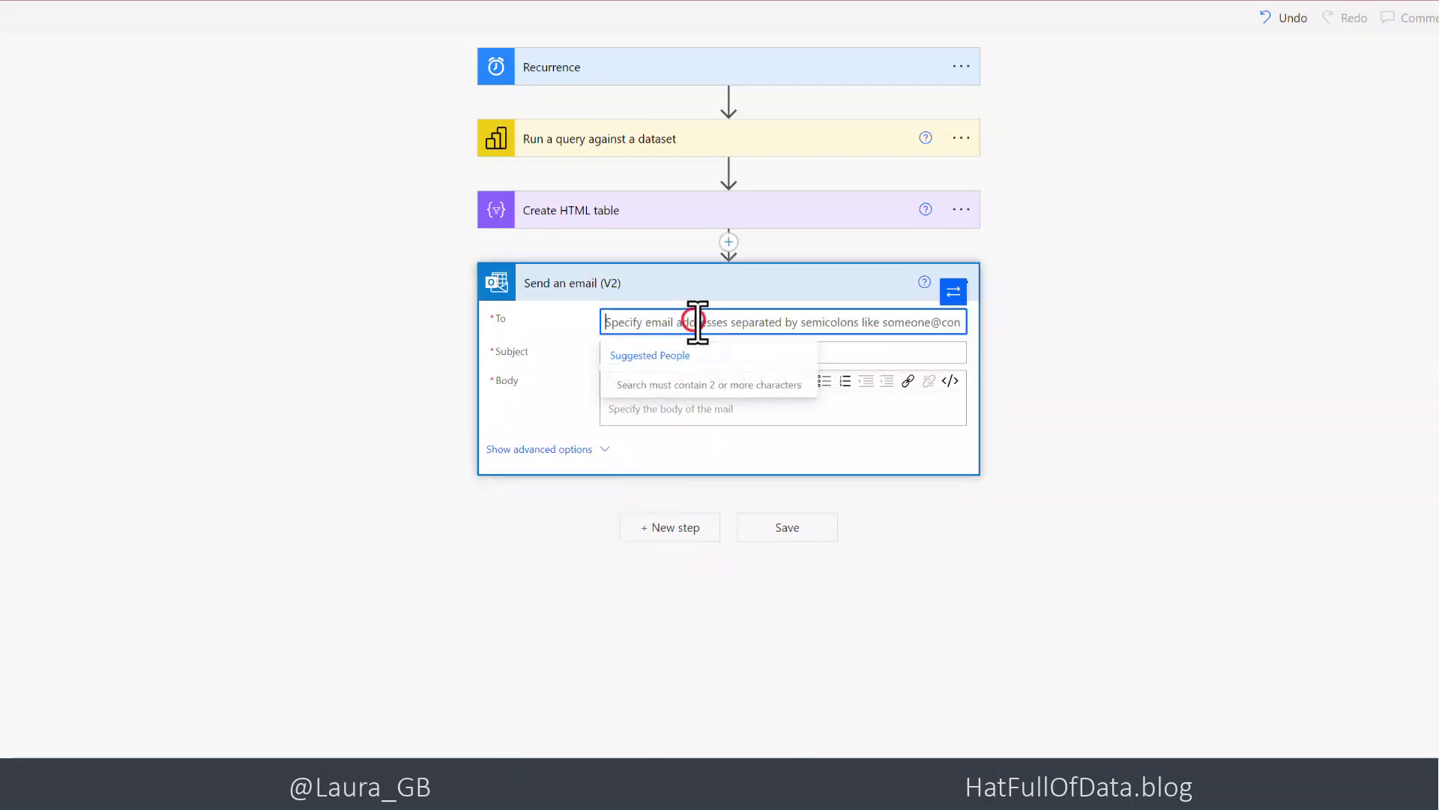
click(659, 378)
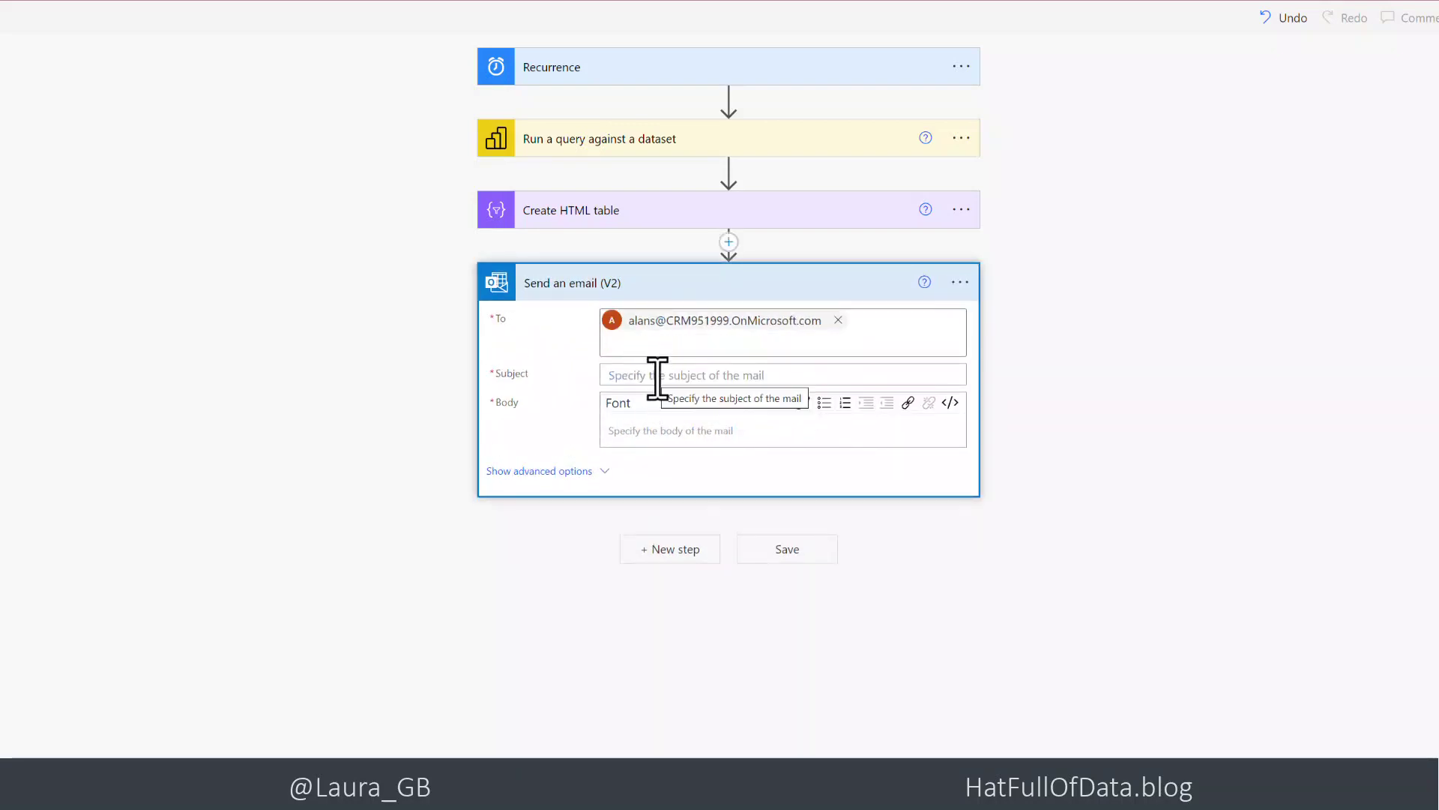
click(653, 375)
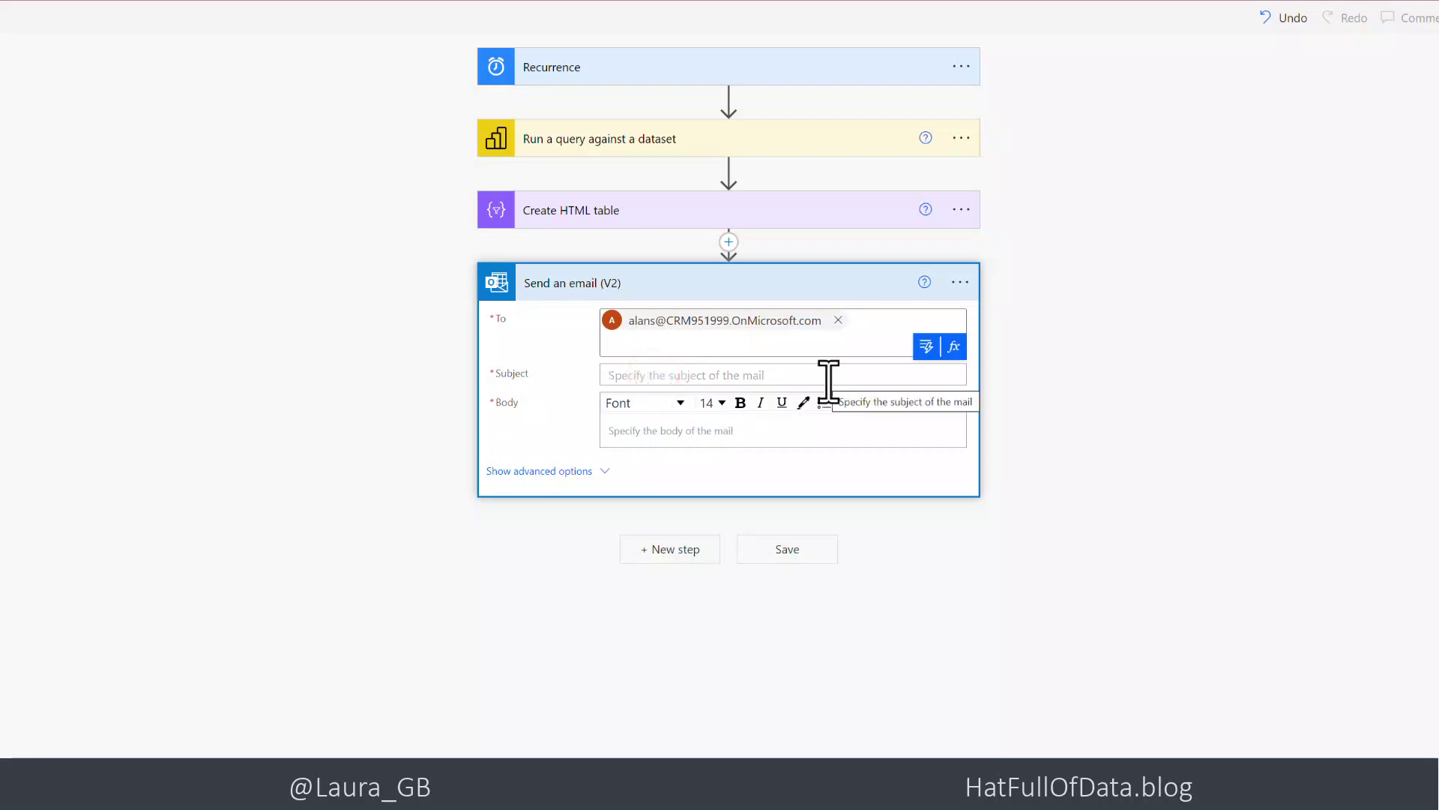
text(Monthly Sales Figures)
Write 'Blurb' in the email body followed by the HTML table Output.
click(750, 431)
text(Blu)
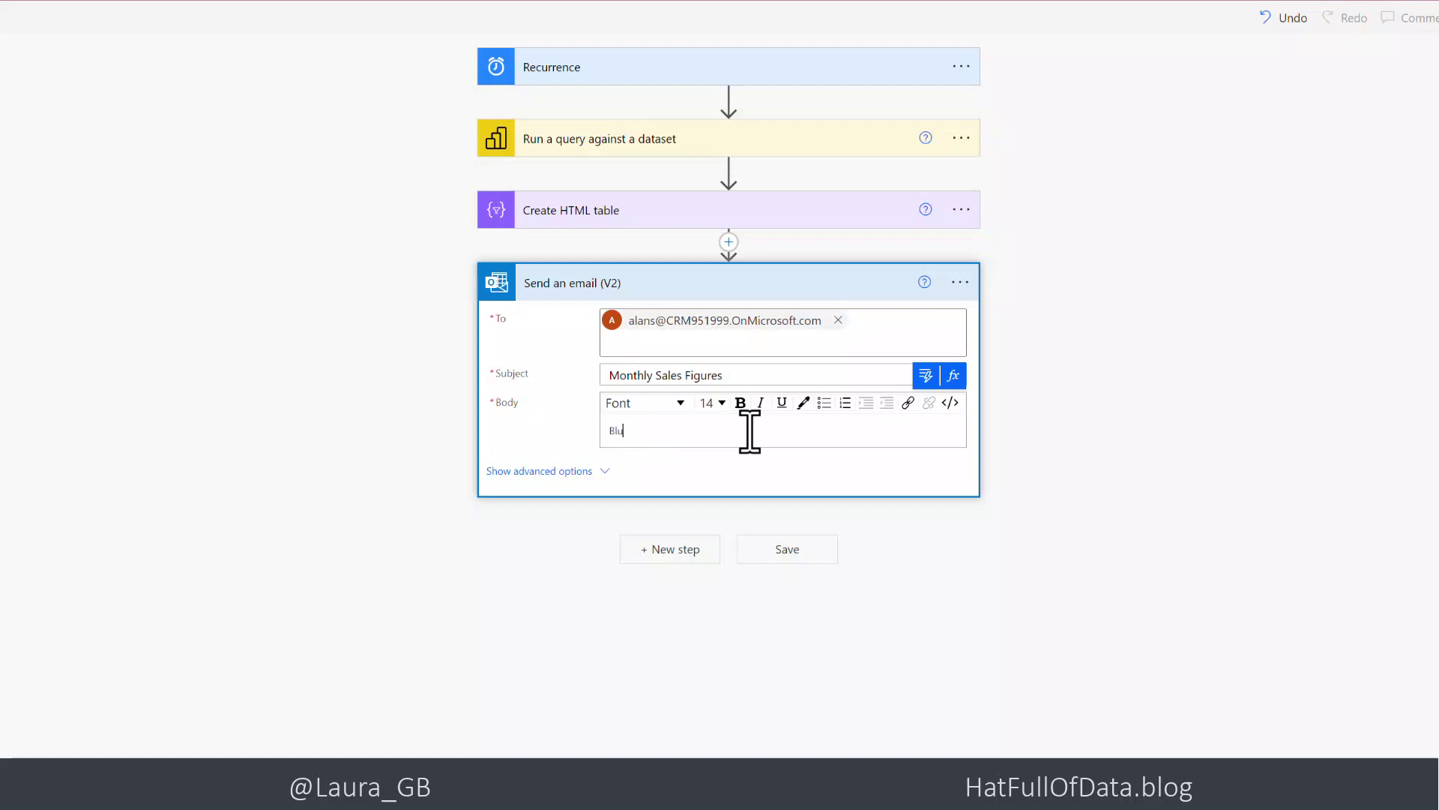
text(rb)
key(Return)
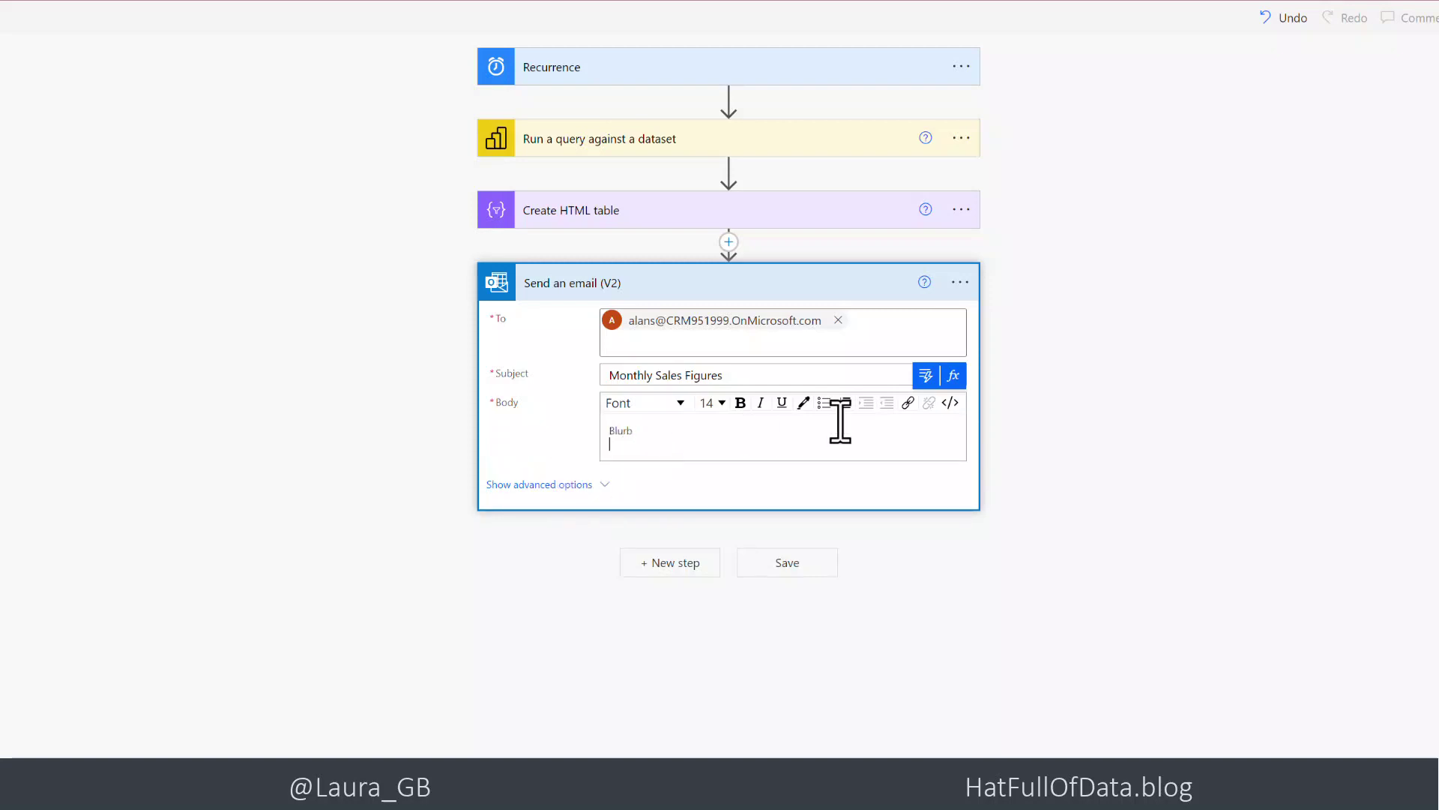
click(927, 374)
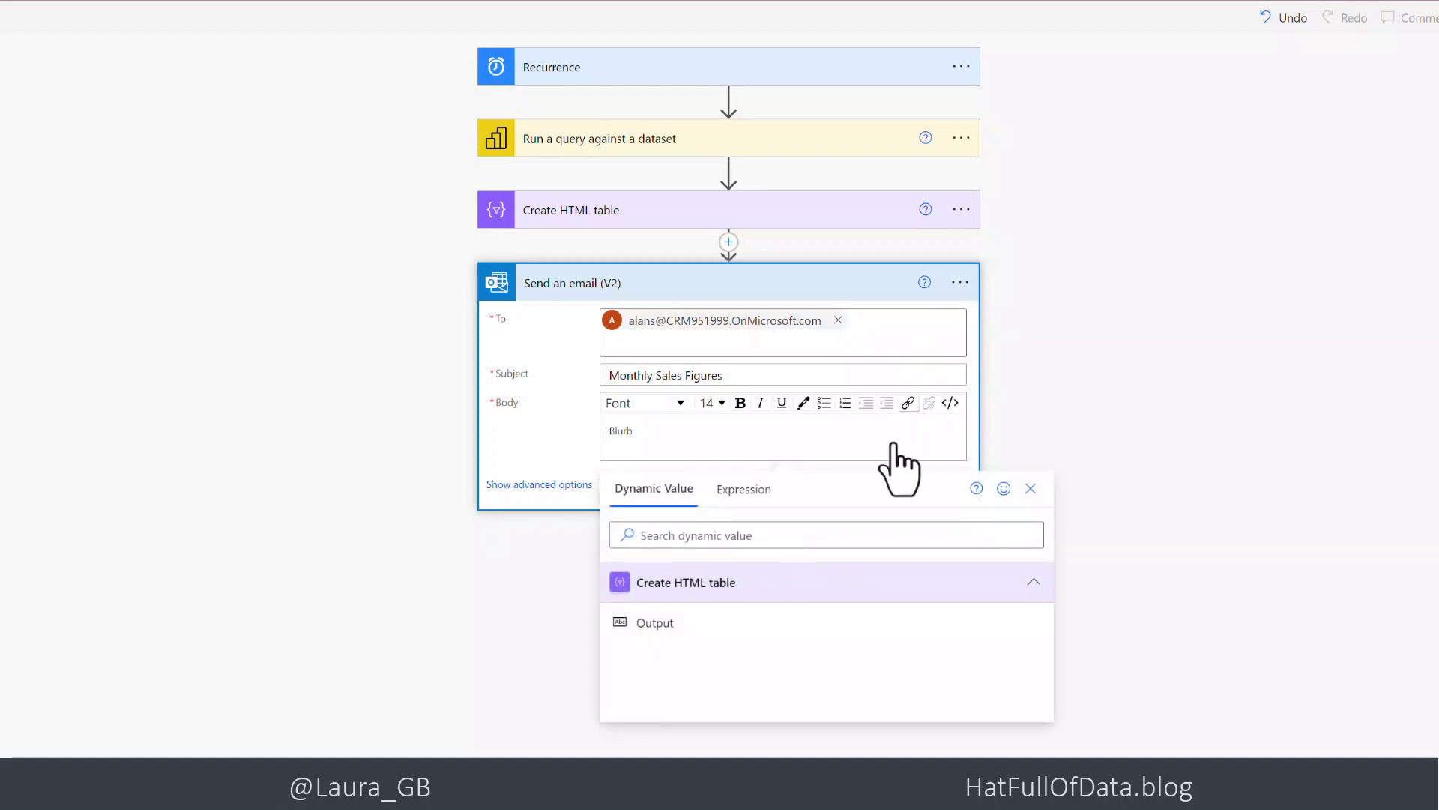
click(664, 624)
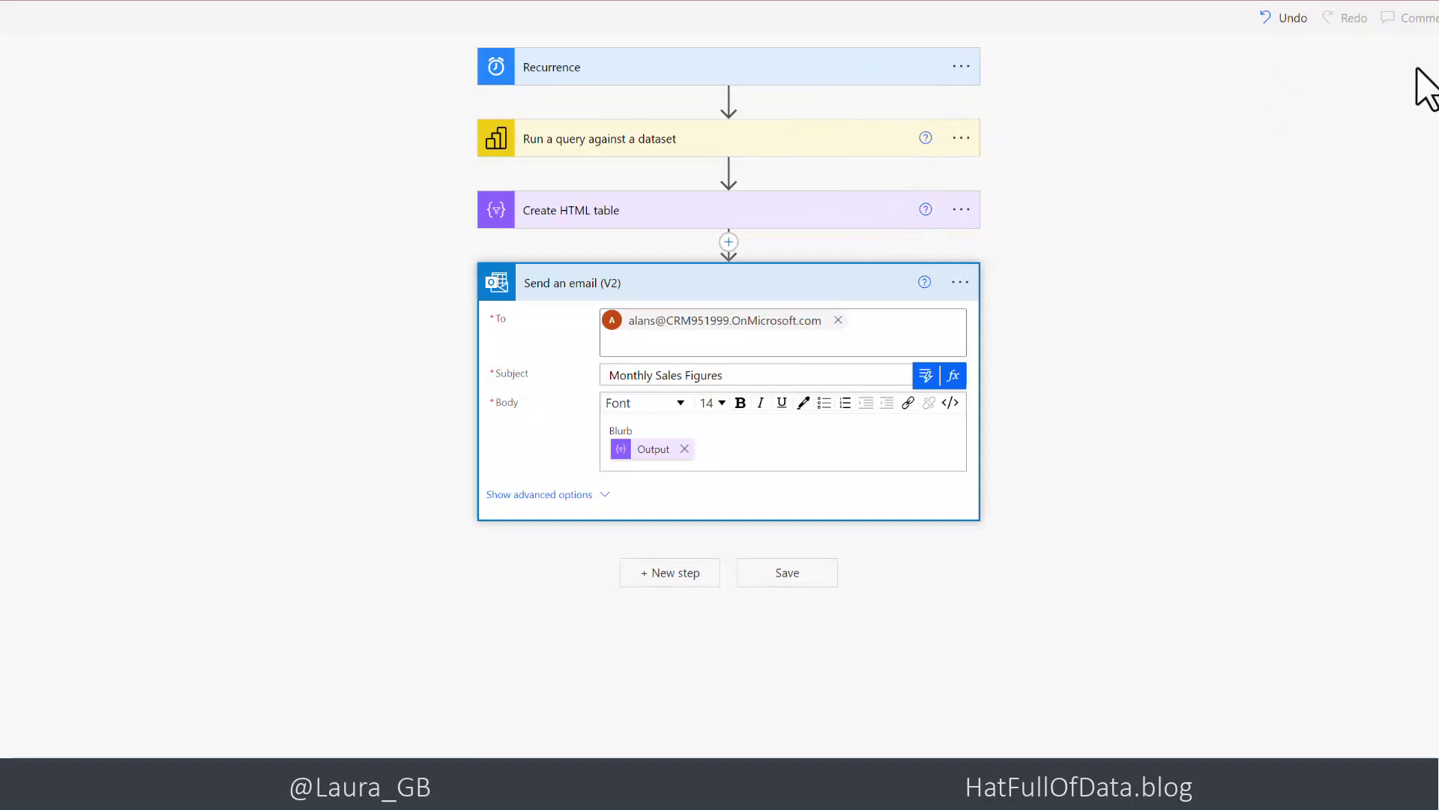
Save the flow and run a manual test through to the Done confirmation.
click(1272, 62)
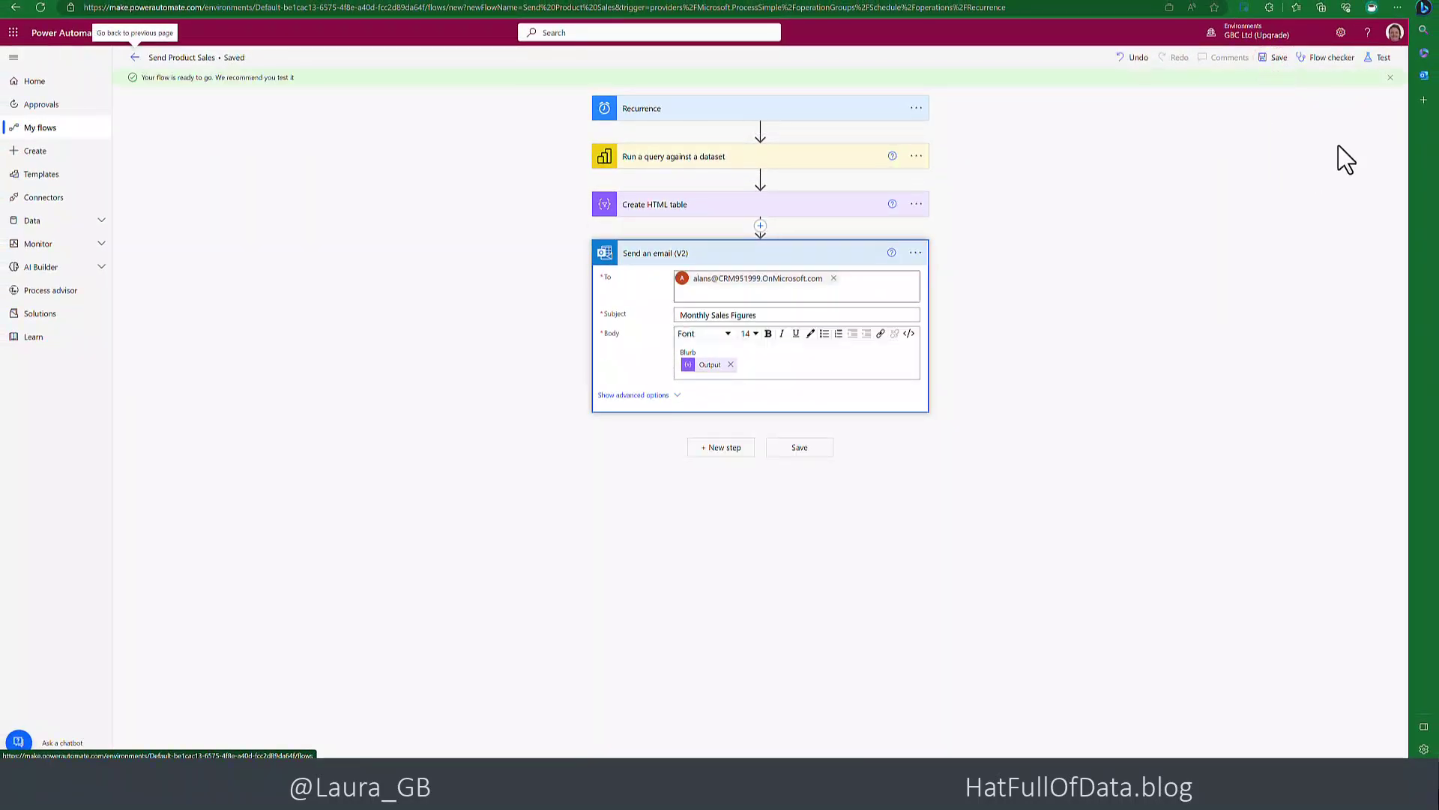
click(1384, 59)
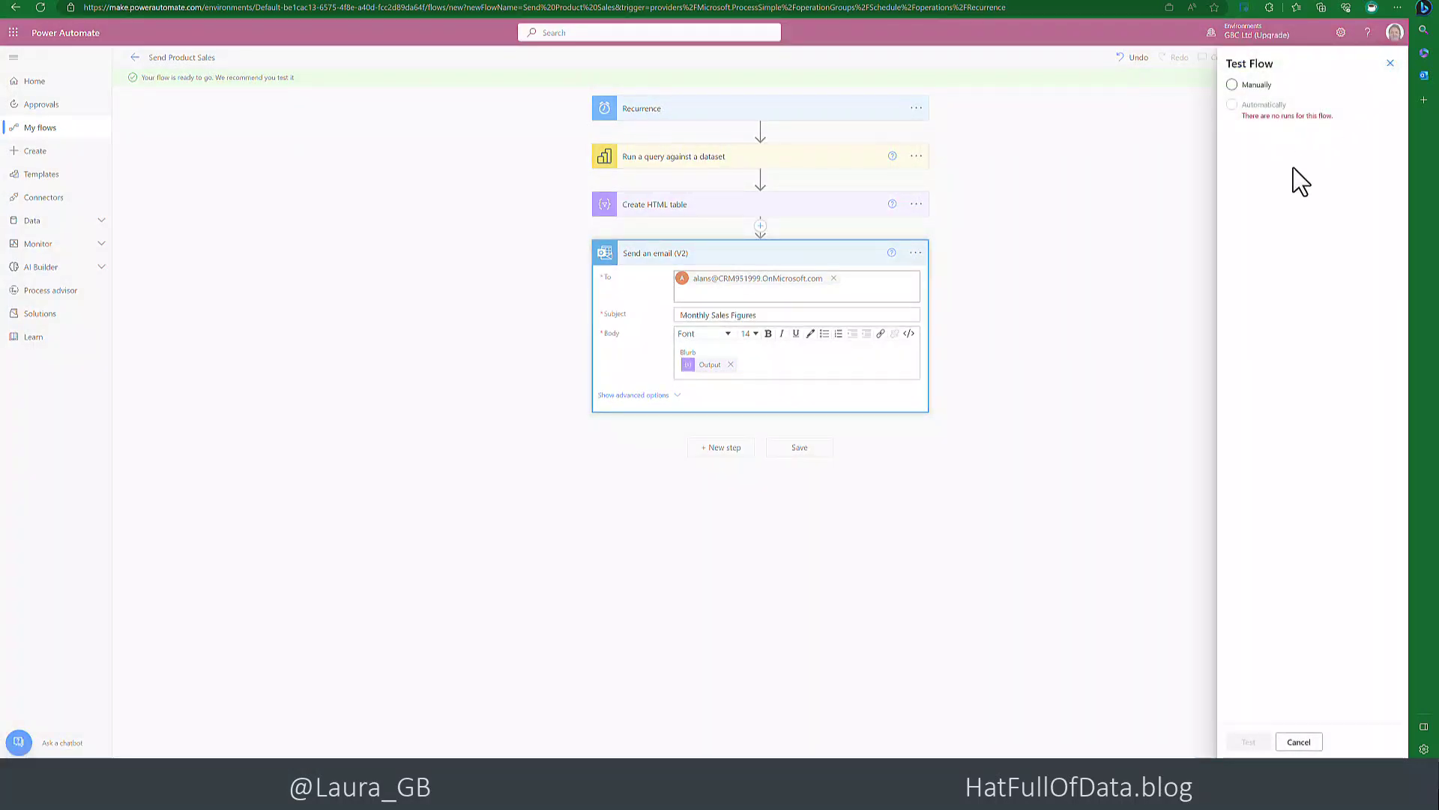
click(1231, 86)
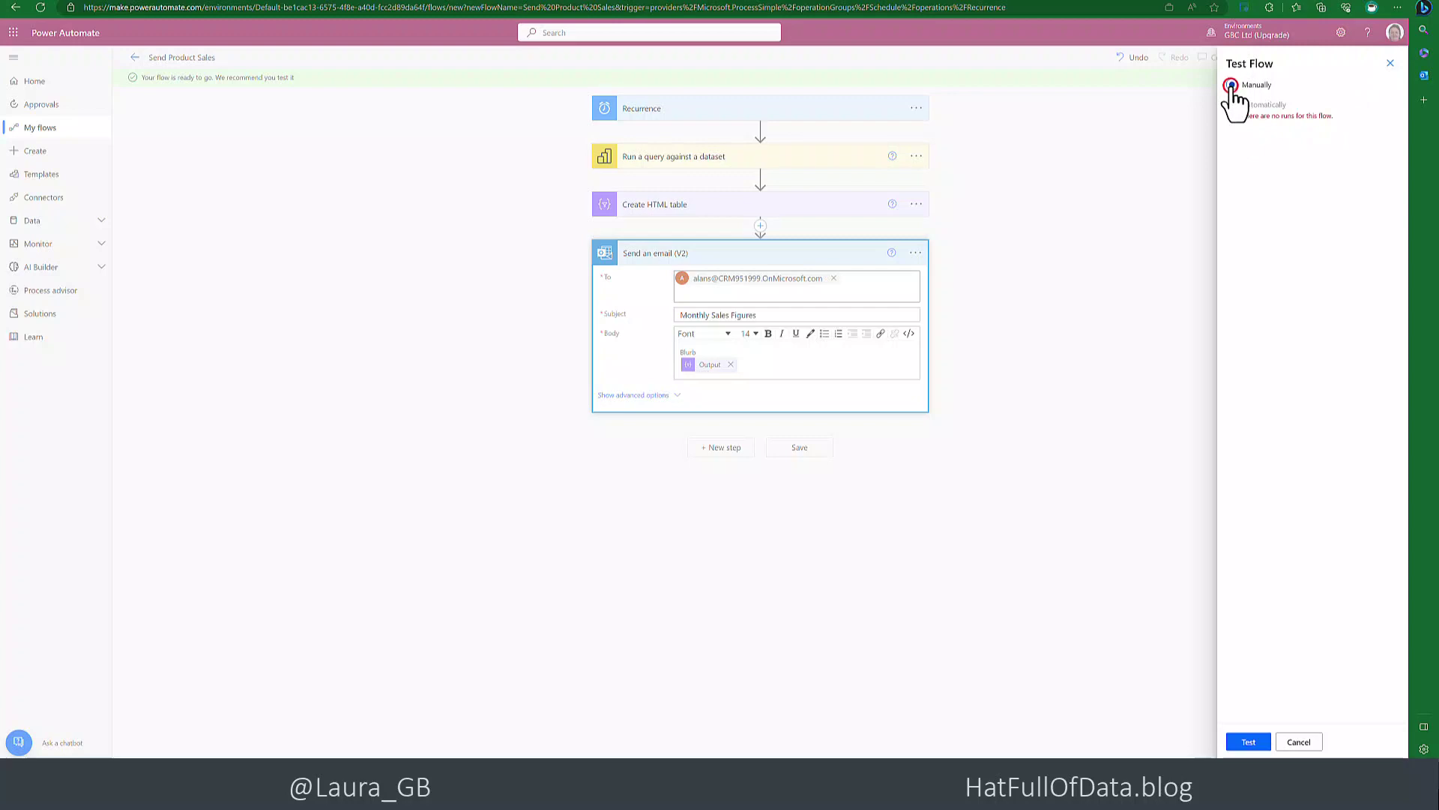
click(1254, 742)
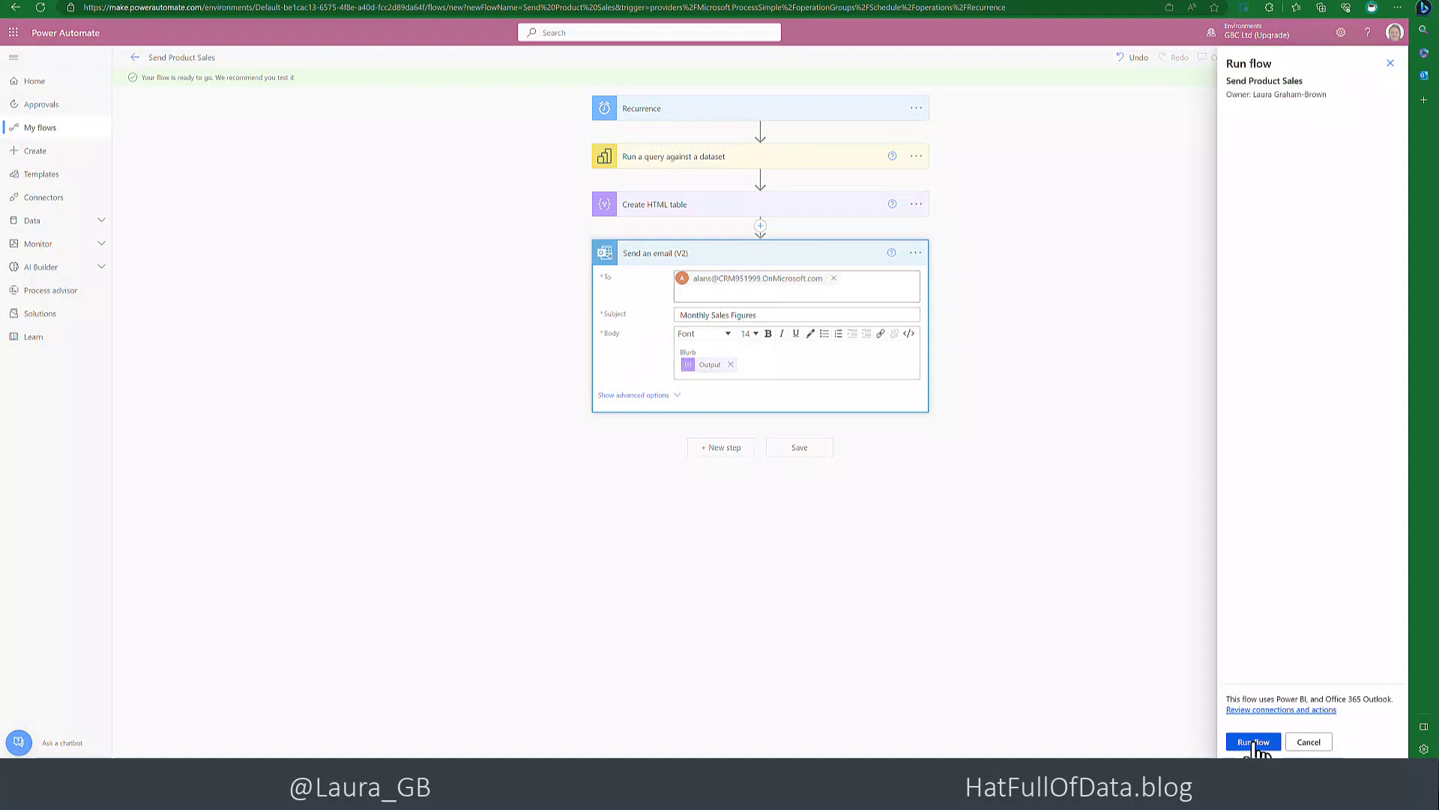
click(1255, 742)
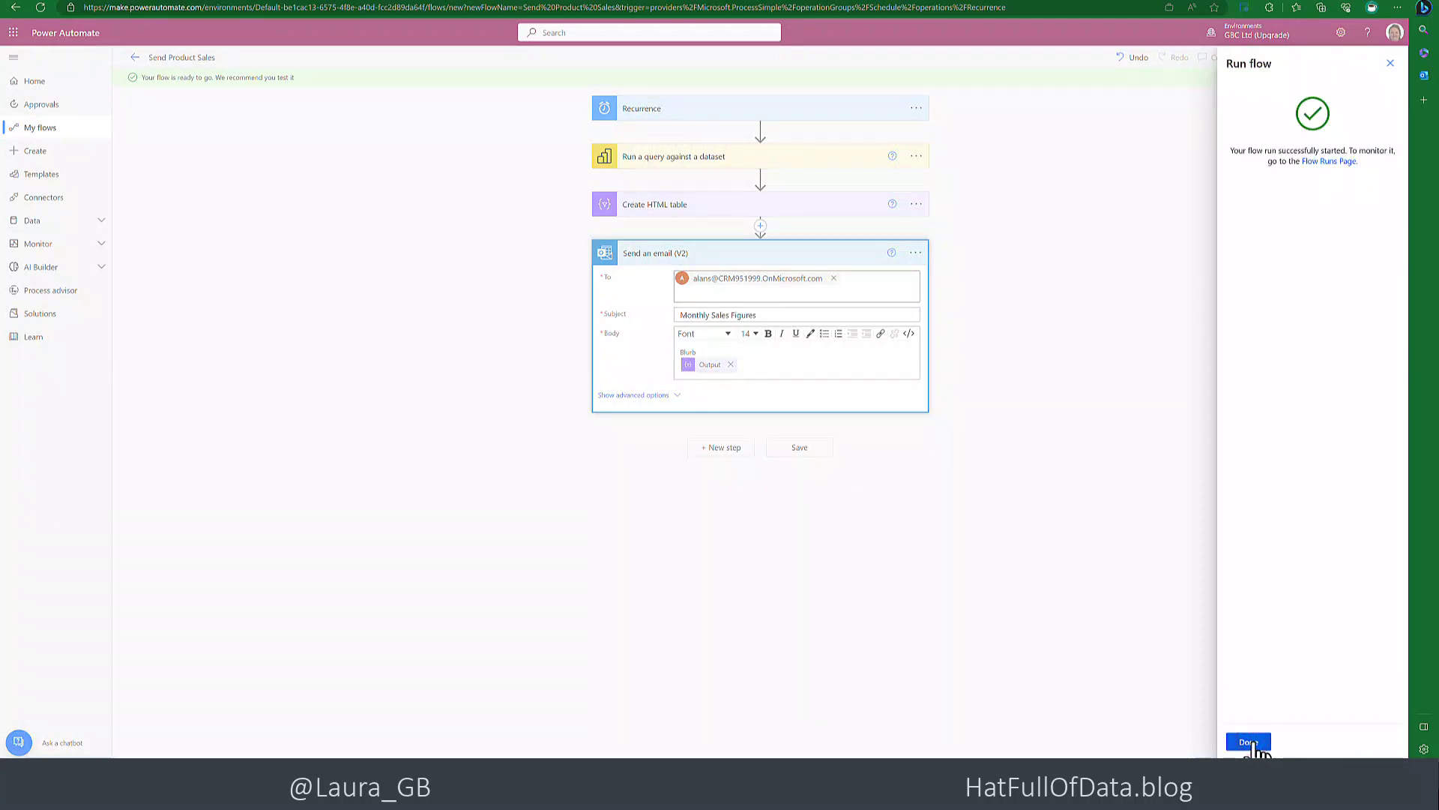
click(1249, 742)
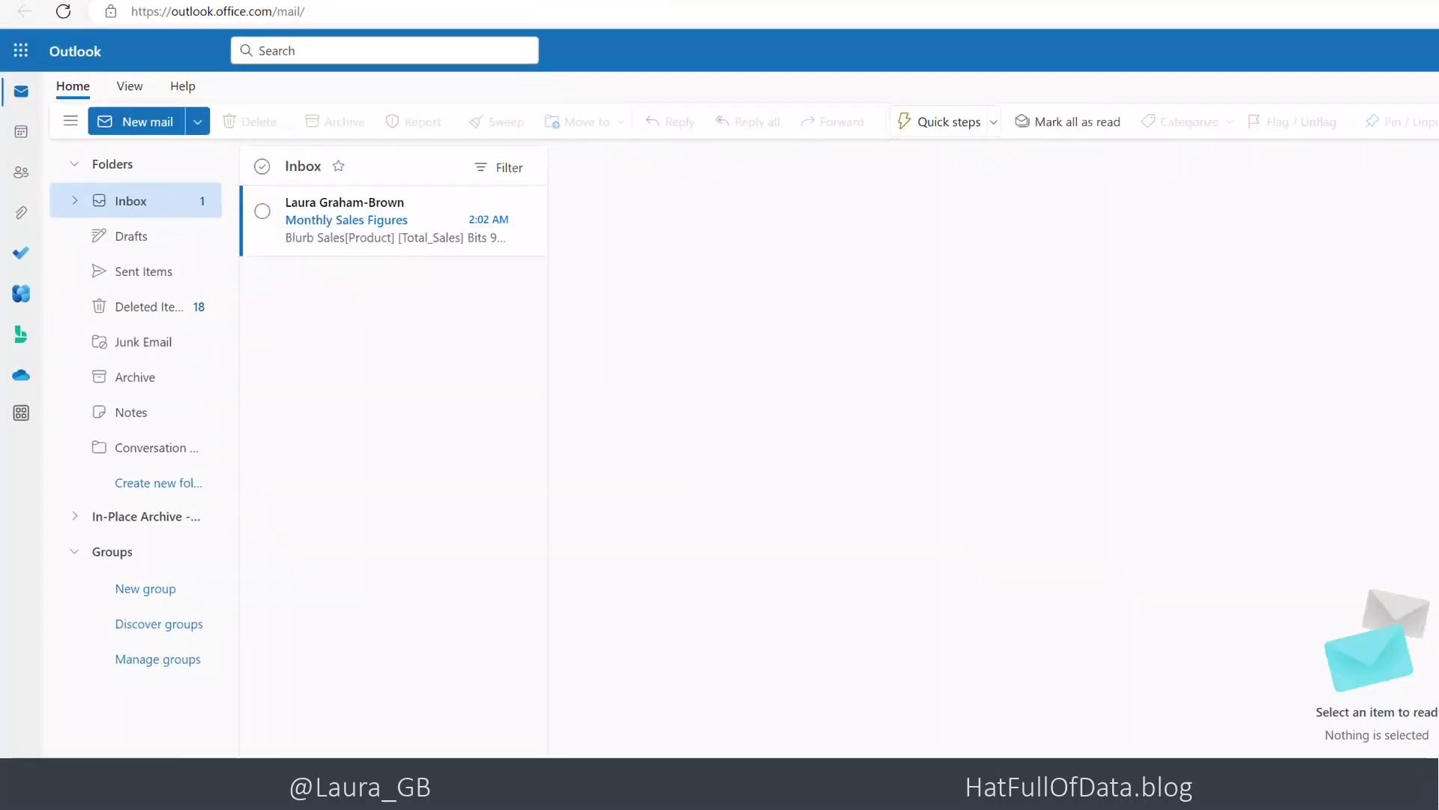
Open the Monthly Sales Figures email showing the five-product sales table.
click(328, 219)
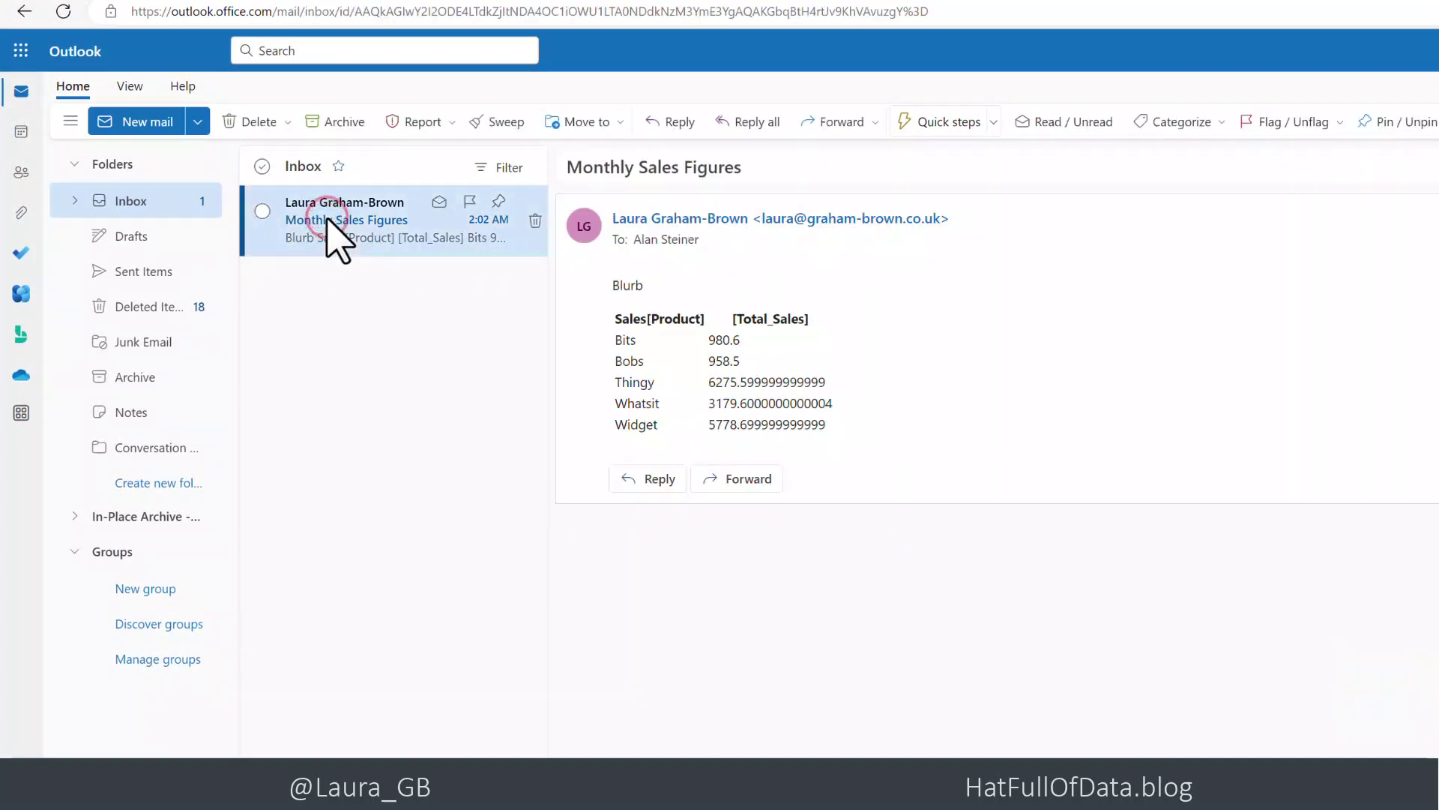